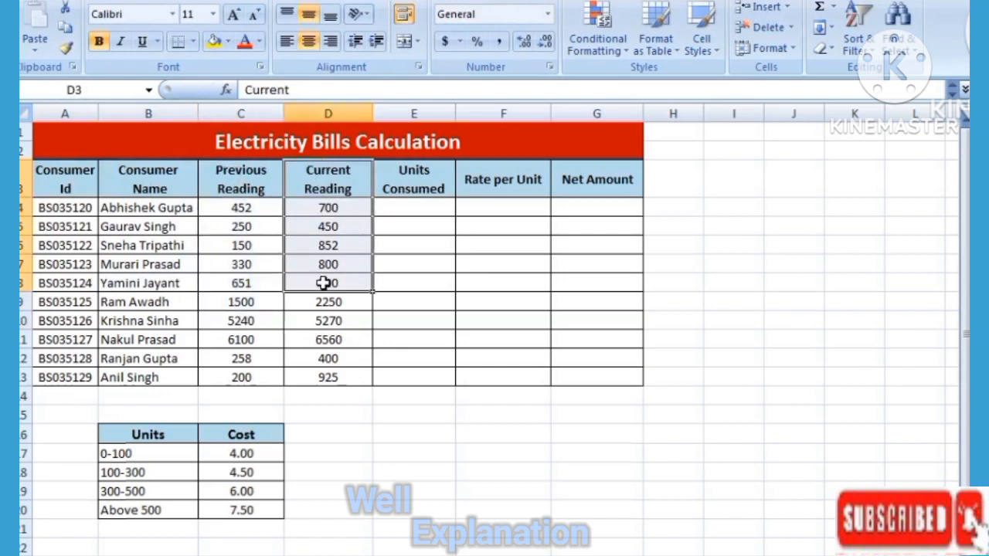
{"action": "left_click", "coordinate": [415, 206]}
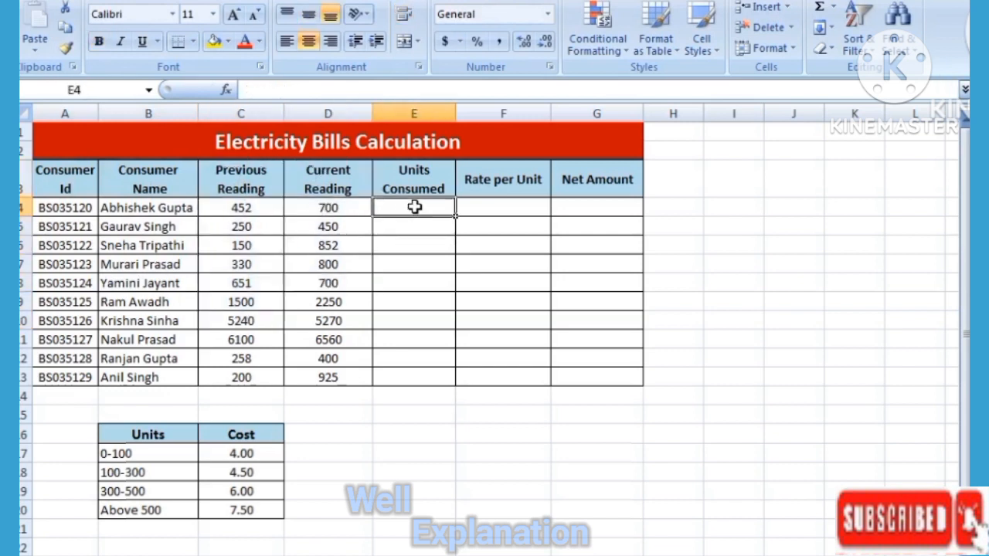
{"action": "left_click", "coordinate": [415, 177]}
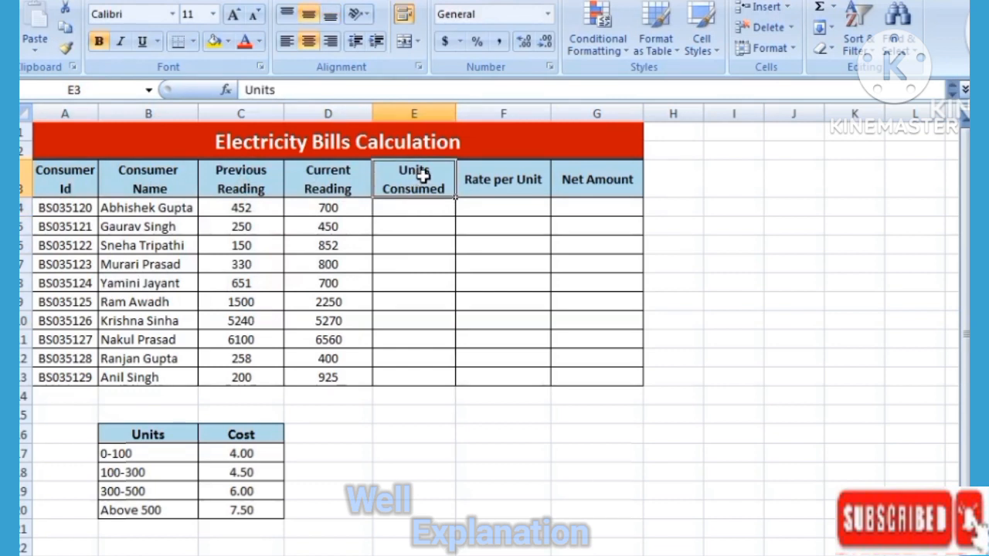
{"action": "left_click", "coordinate": [506, 181]}
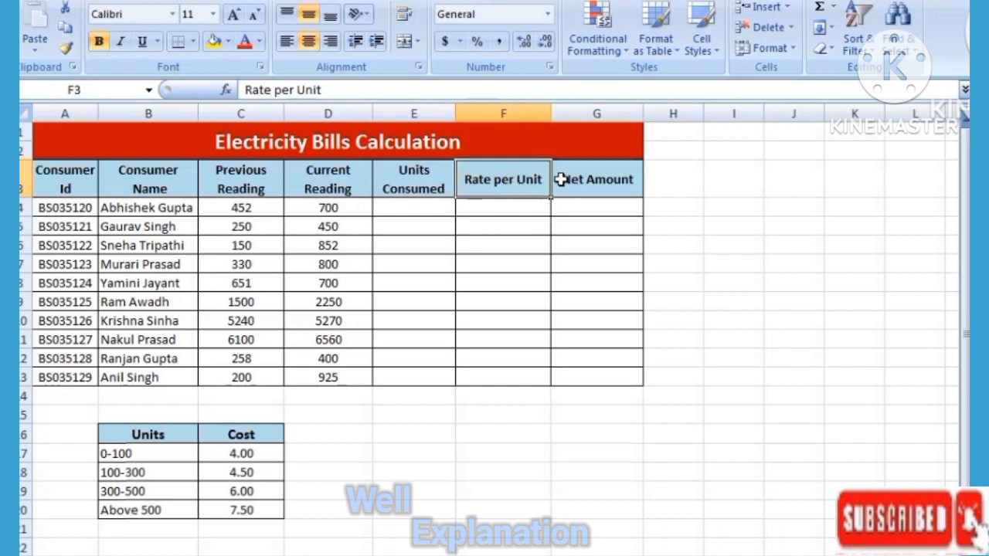
{"action": "left_click", "coordinate": [623, 181]}
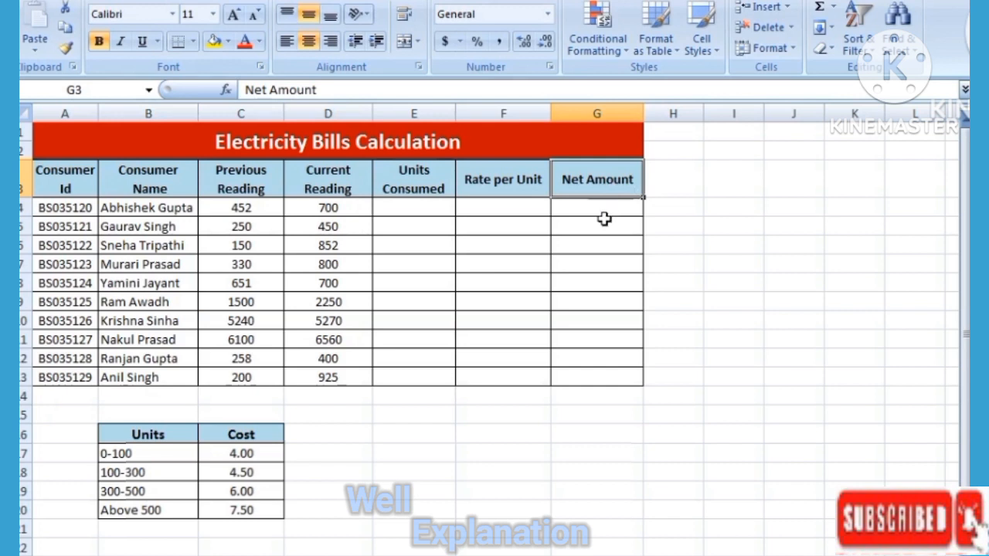
- Calculate the first consumer's Units Consumed in E4 with the formula =D4-C4
{"action": "left_click", "coordinate": [411, 207]}
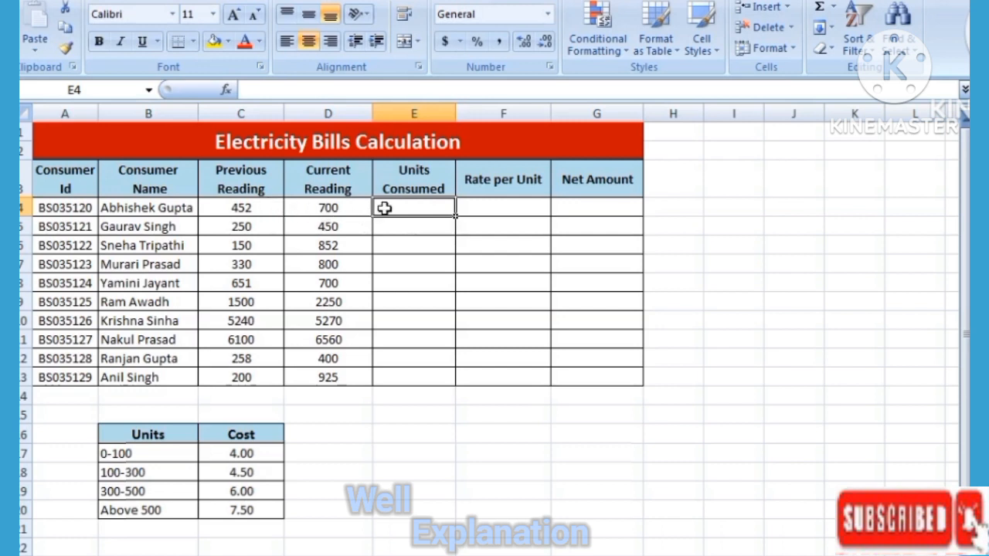
{"action": "type", "text": "="}
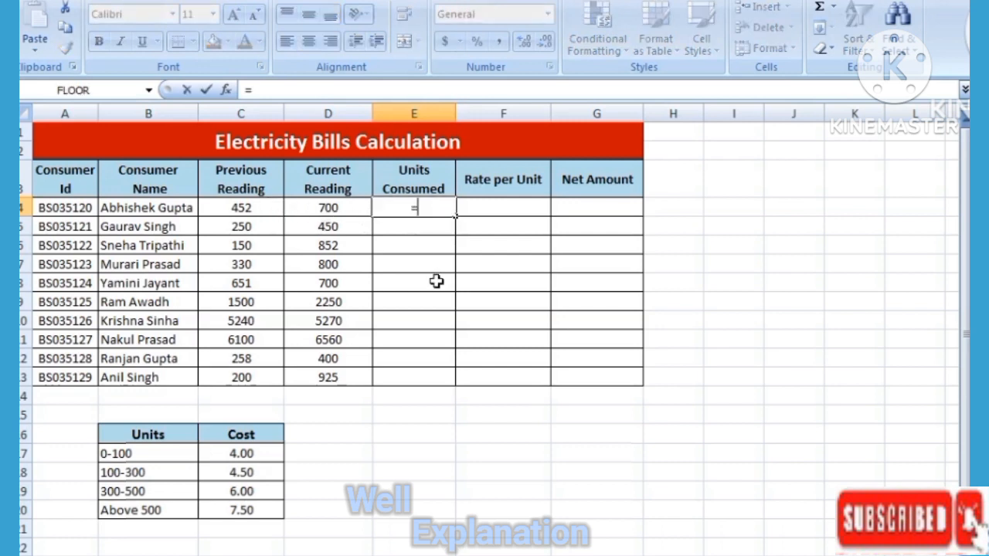
{"action": "left_click", "coordinate": [330, 208]}
{"action": "type", "text": "-"}
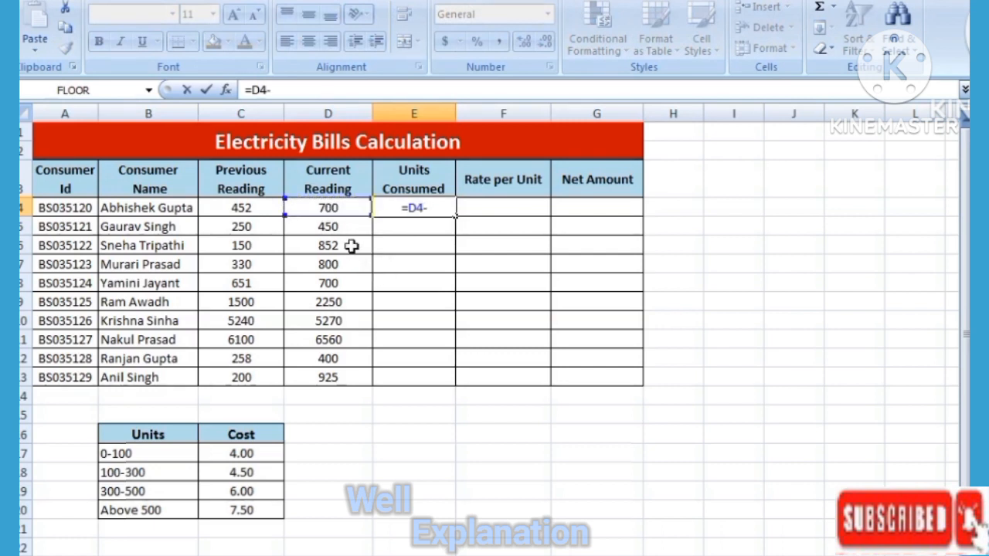
{"action": "left_click", "coordinate": [251, 209]}
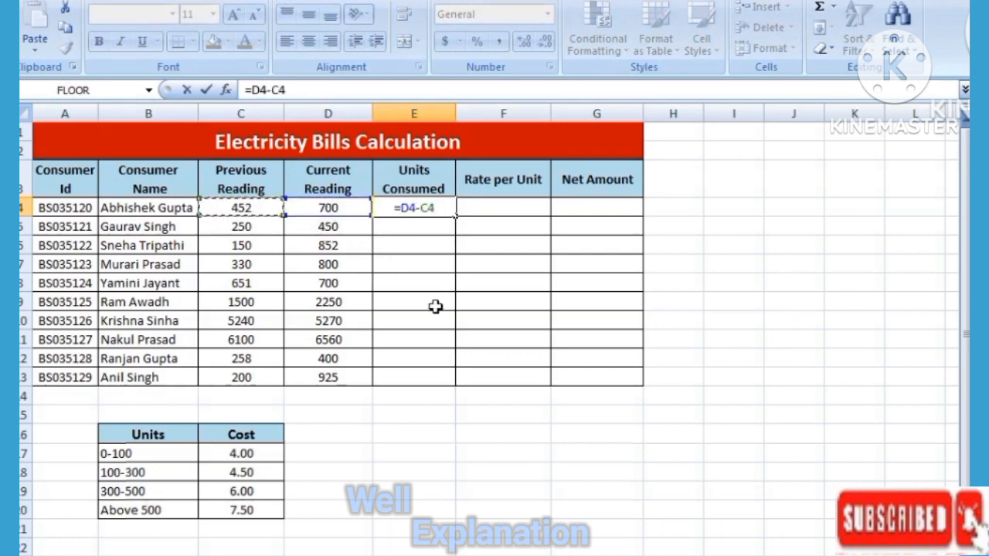
{"action": "key", "text": "Return"}
- Fill the Units Consumed formula from E4 down to E13 for all the remaining consumers
{"action": "left_click", "coordinate": [413, 207]}
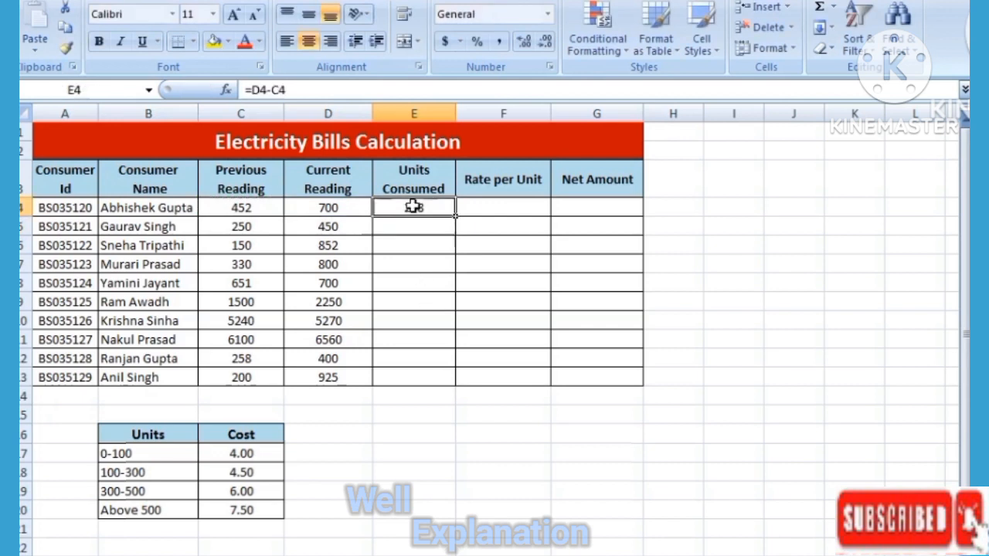
{"action": "double_click", "coordinate": [455, 219]}
{"action": "left_click", "coordinate": [461, 257]}
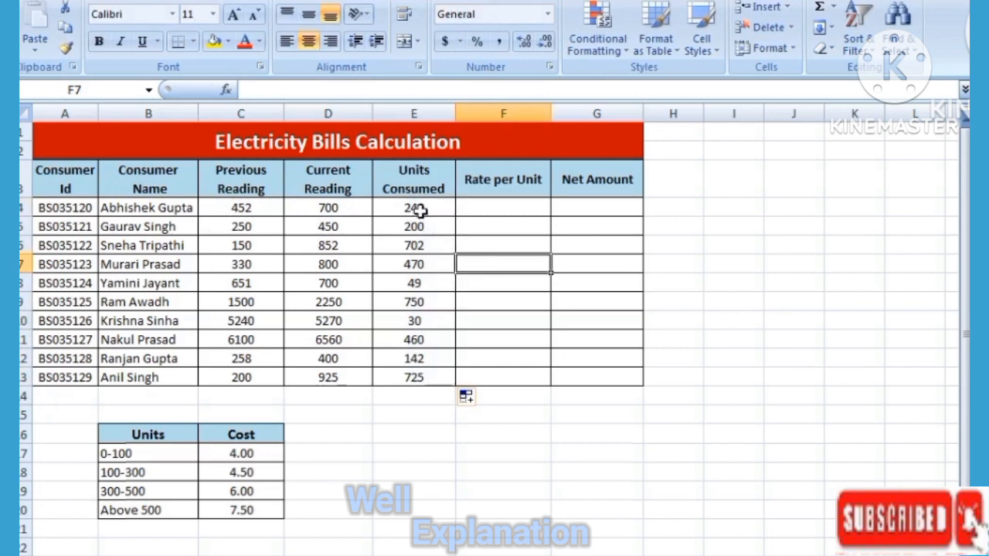
{"action": "left_click_drag", "start_coordinate": [420, 211], "coordinate": [413, 376]}
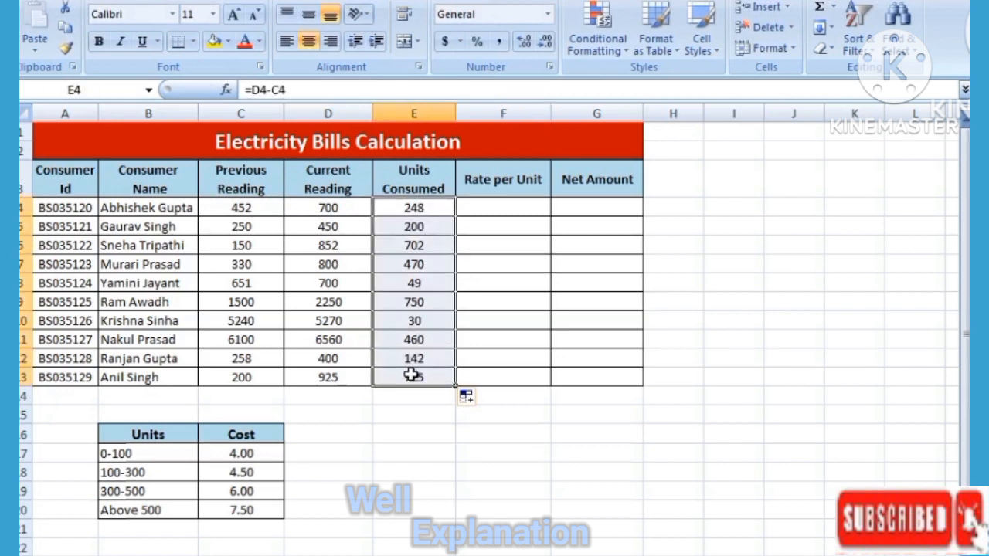
{"action": "left_click", "coordinate": [464, 323]}
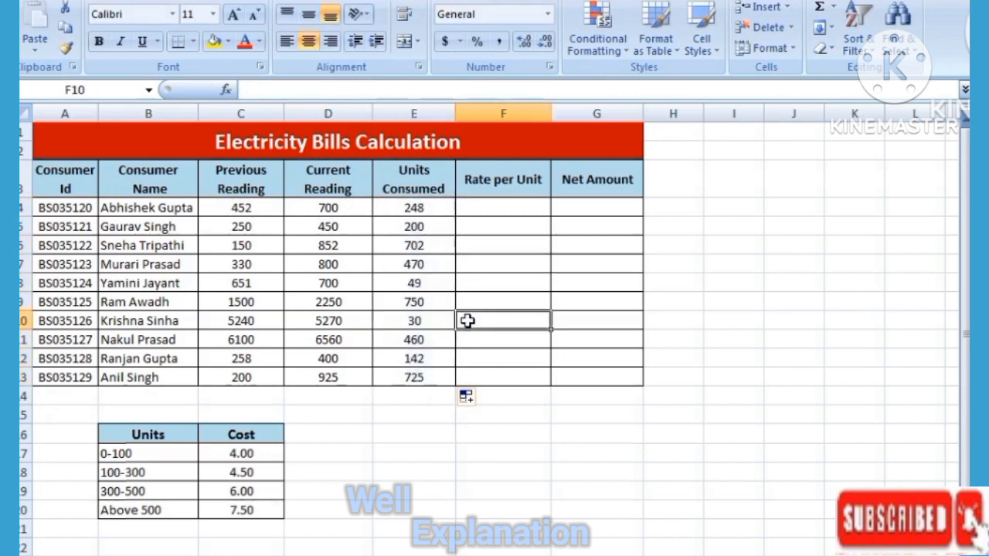
- Examine the Units and Cost slab table below the bill table to see which rate applies to each consumption range
{"action": "left_click", "coordinate": [510, 205]}
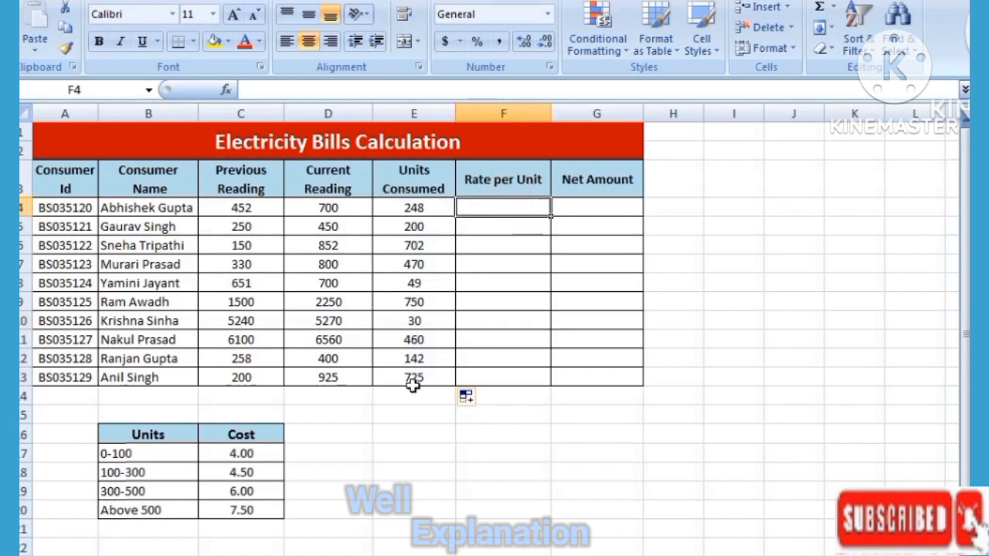
{"action": "left_click_drag", "start_coordinate": [115, 435], "coordinate": [233, 515]}
{"action": "left_click", "coordinate": [200, 496]}
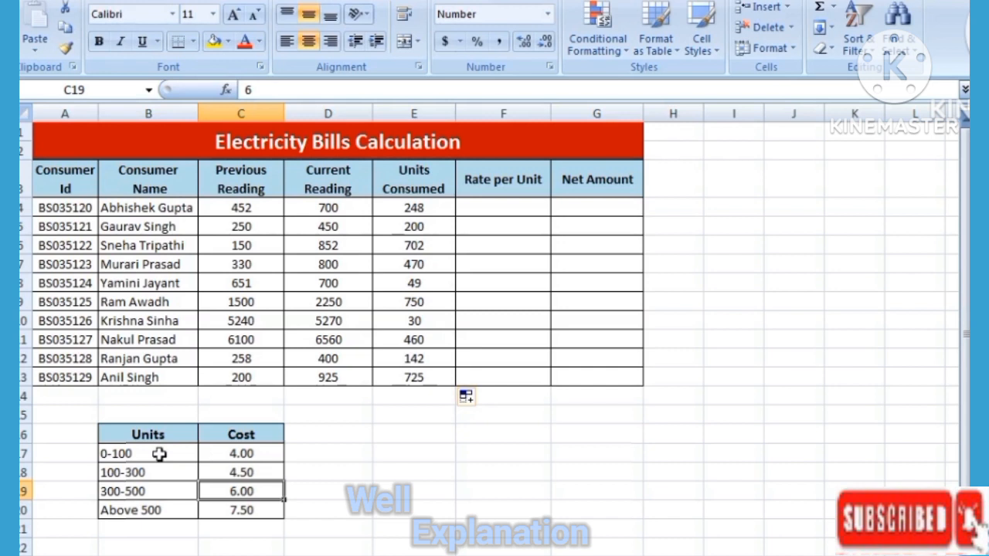
{"action": "left_click", "coordinate": [262, 452]}
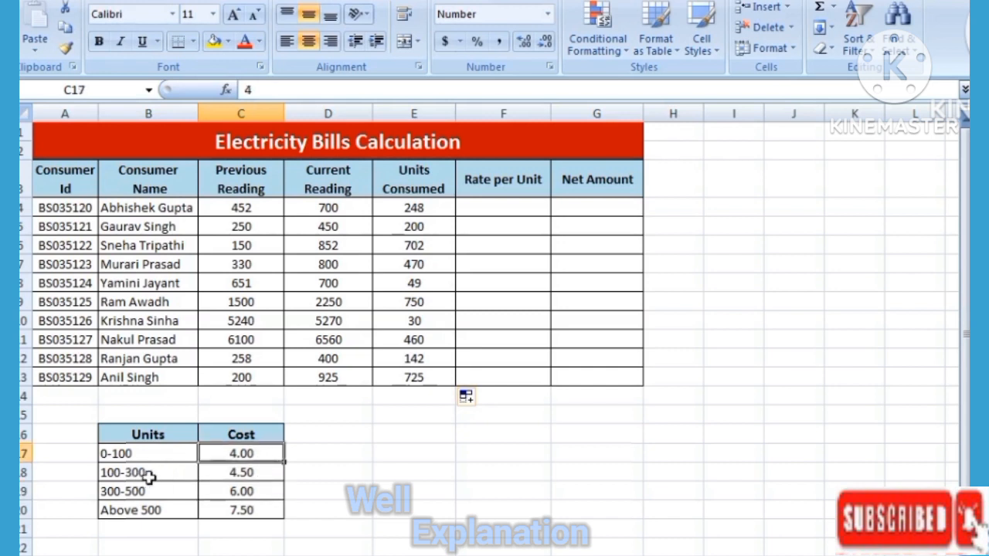
{"action": "left_click", "coordinate": [230, 474]}
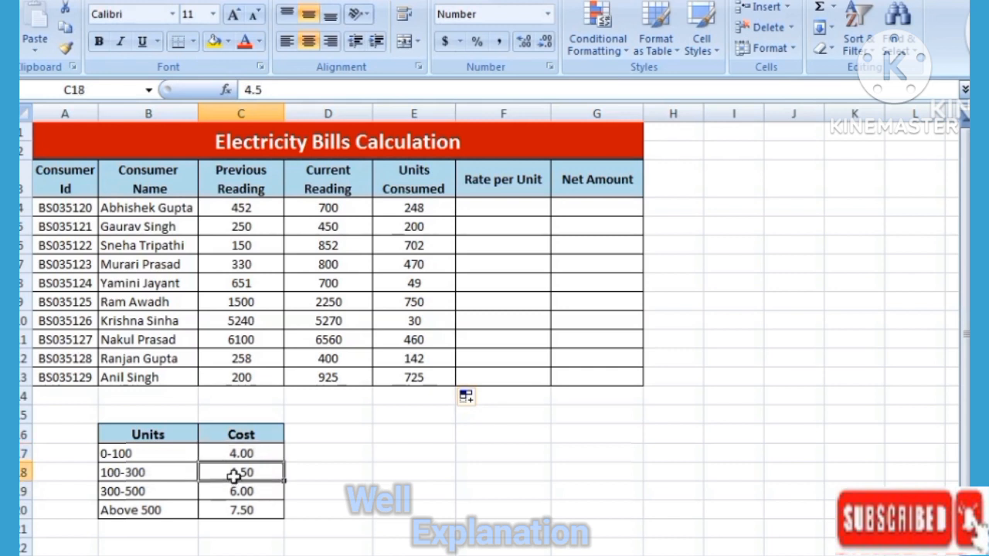
{"action": "left_click", "coordinate": [120, 493]}
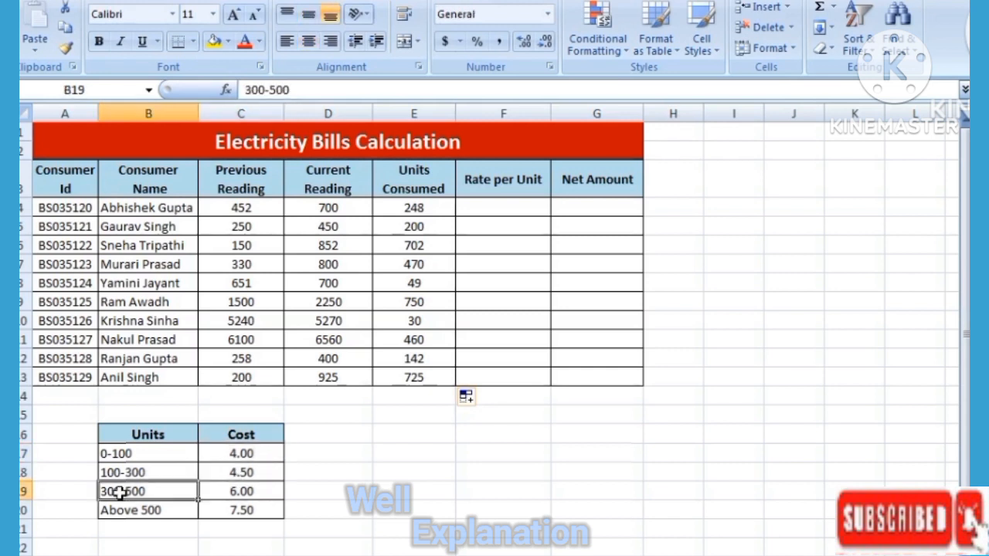
{"action": "left_click", "coordinate": [262, 492]}
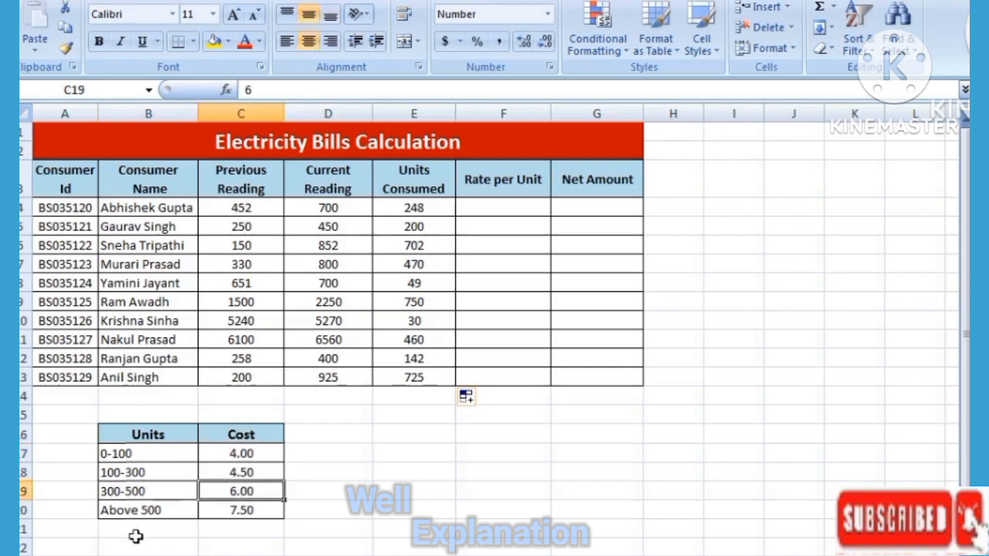
{"action": "left_click", "coordinate": [137, 513]}
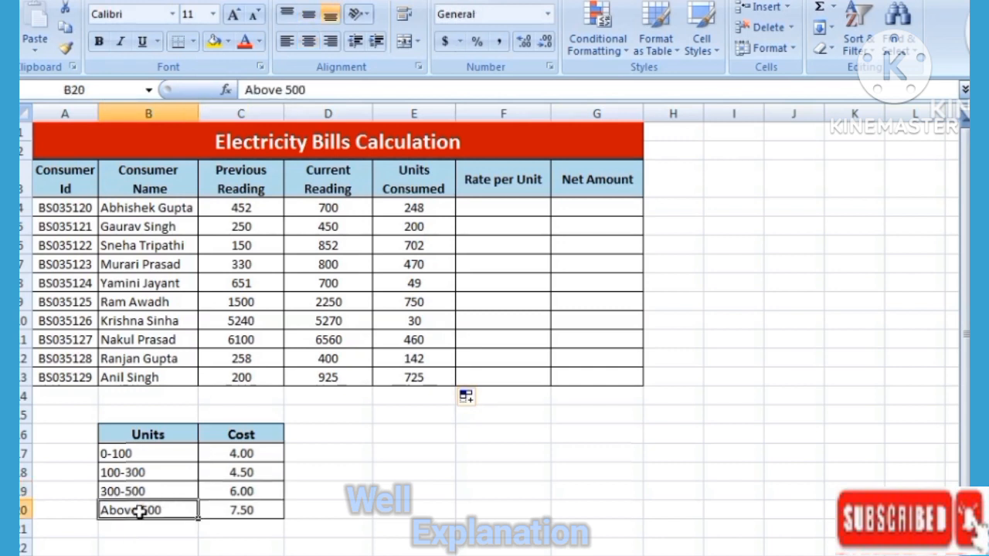
{"action": "left_click", "coordinate": [252, 513]}
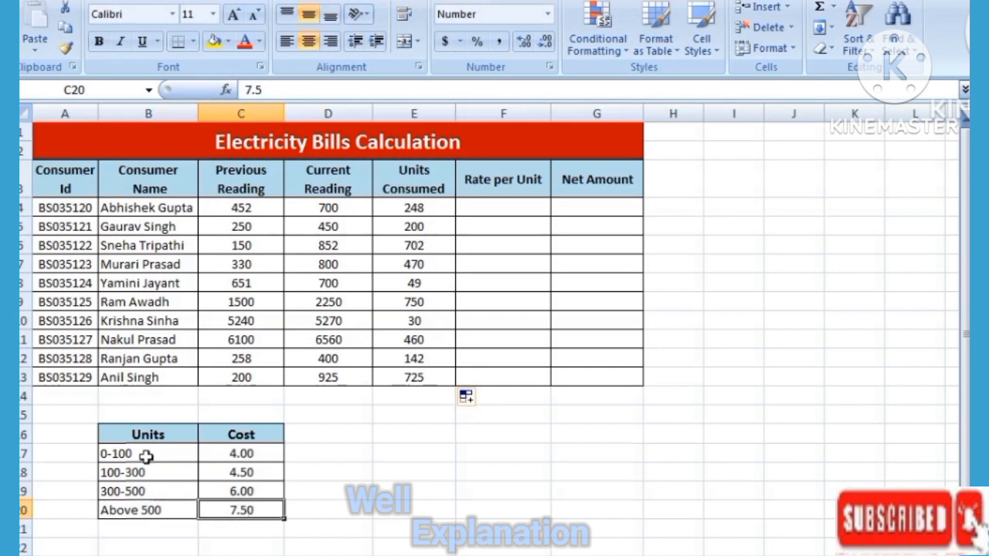
{"action": "left_click_drag", "start_coordinate": [141, 456], "coordinate": [232, 508]}
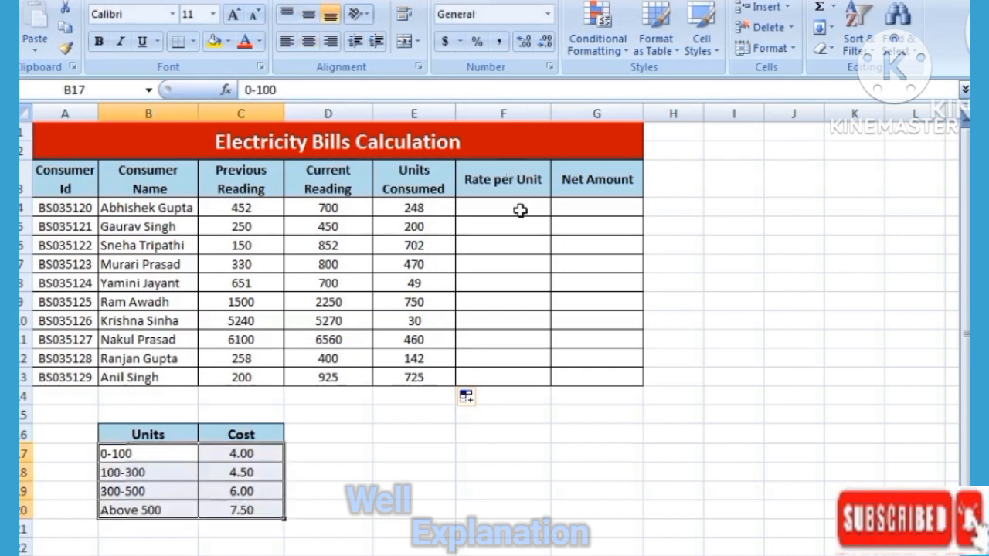
- Begin the Rate per Unit formula in F4 as =IF(E4<=100,"4.00", for the lowest consumption slab
{"action": "left_click", "coordinate": [478, 207]}
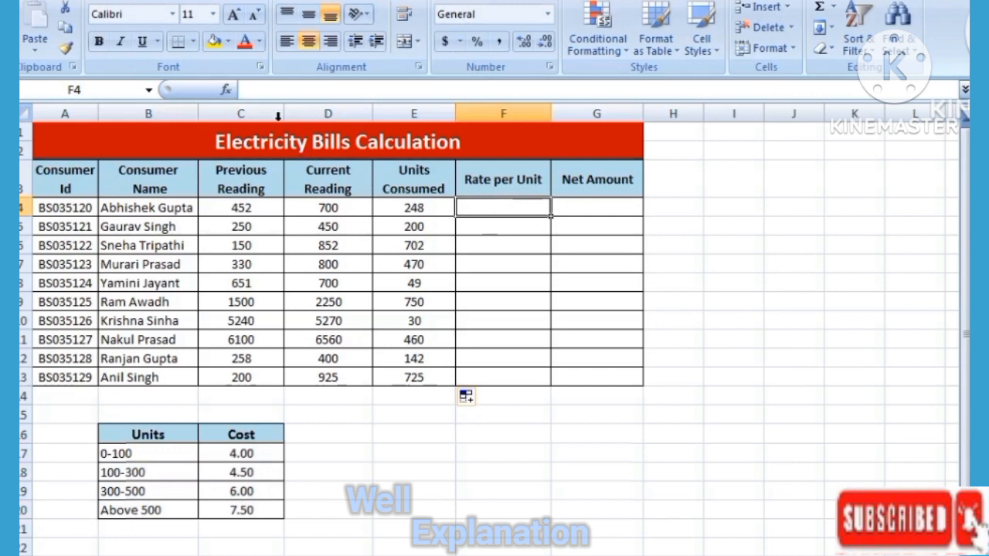
{"action": "left_click", "coordinate": [256, 89]}
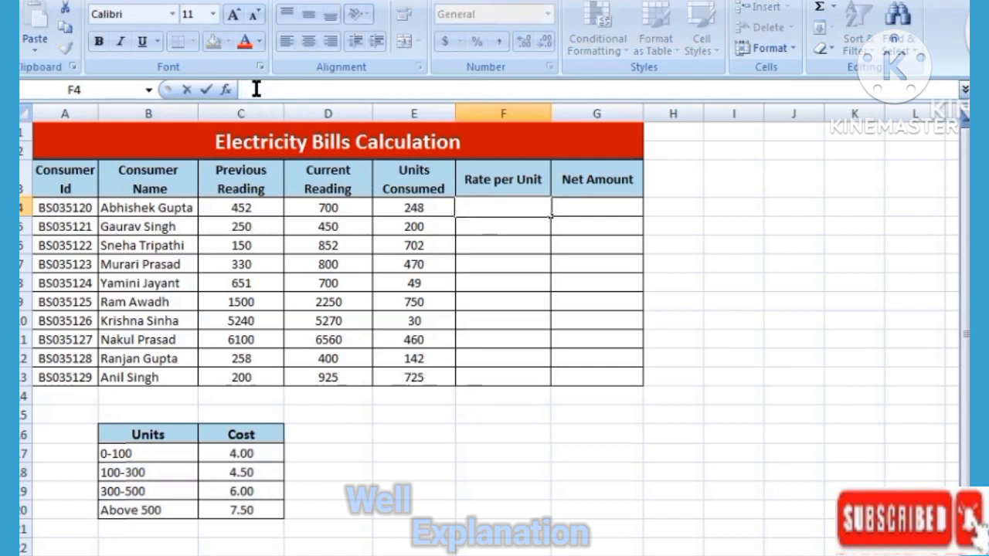
{"action": "type", "text": "="}
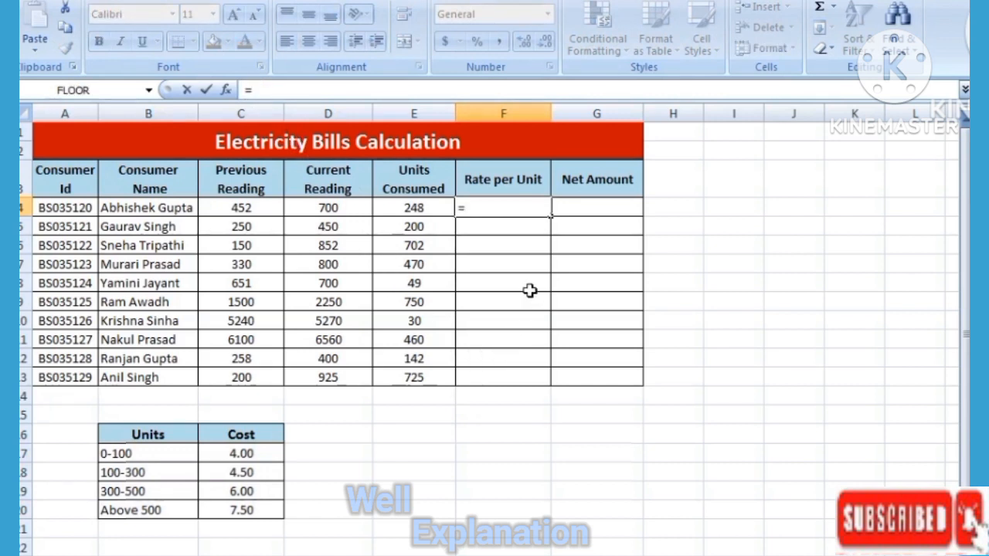
{"action": "type", "text": "IF("}
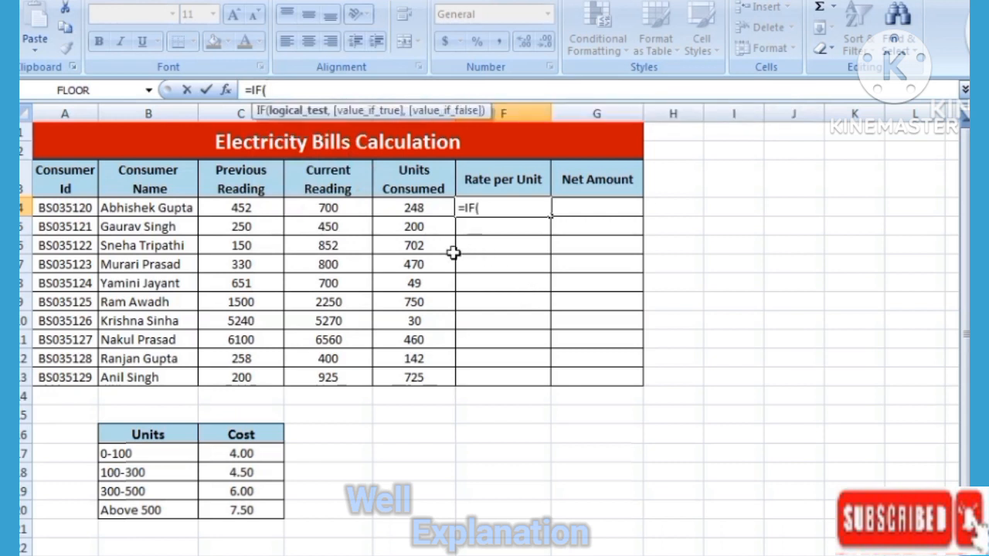
{"action": "left_click", "coordinate": [414, 205]}
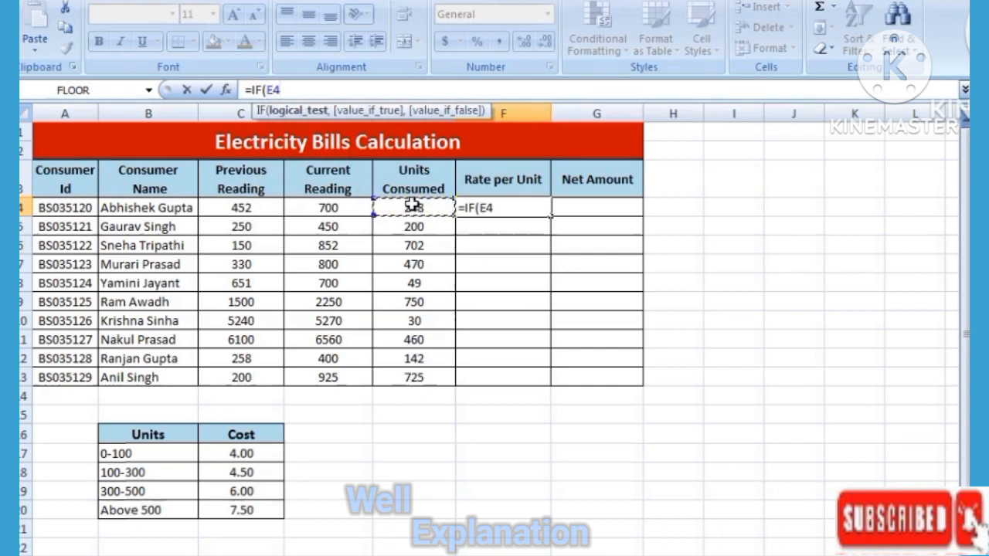
{"action": "type", "text": "<=100"}
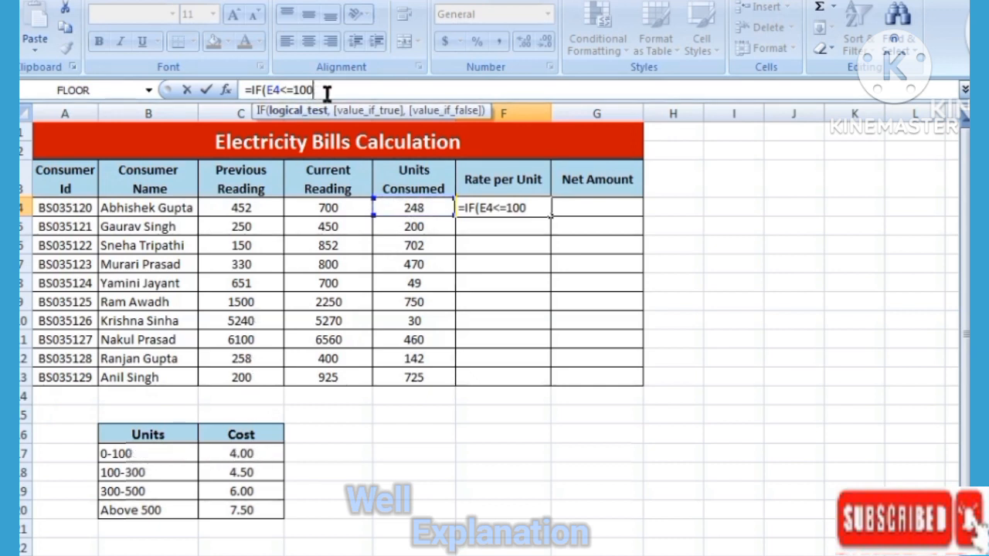
{"action": "type", "text": ","}
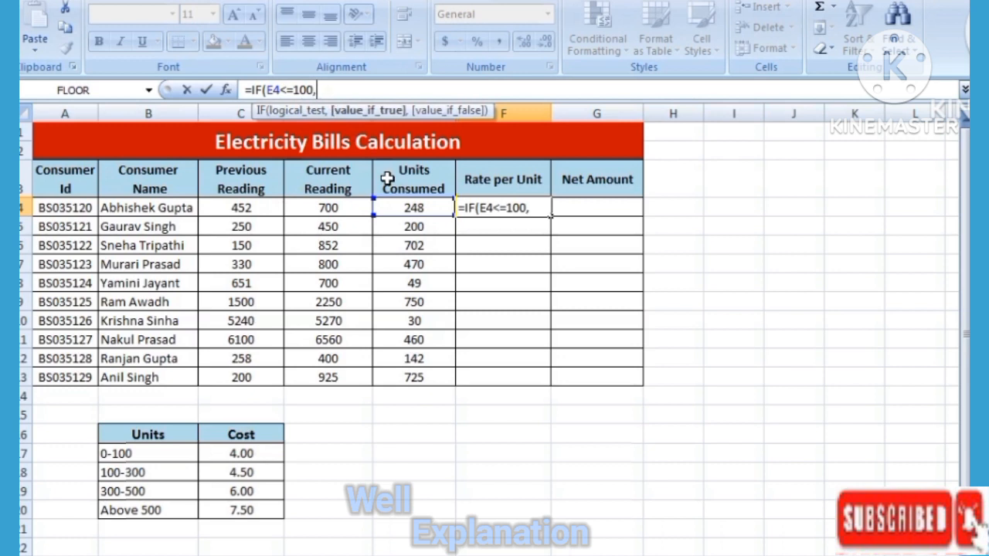
{"action": "type", "text": "\"4.0"}
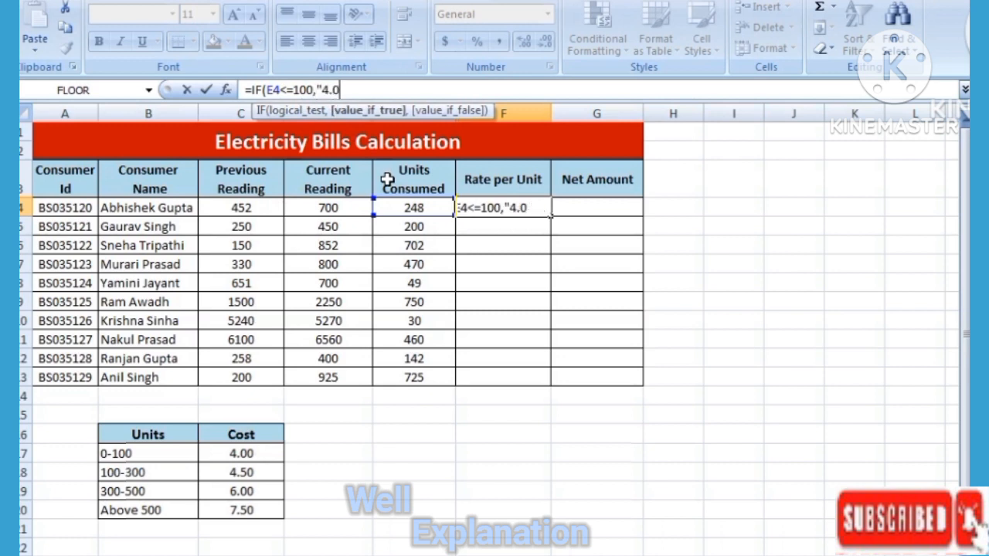
{"action": "type", "text": "0\","}
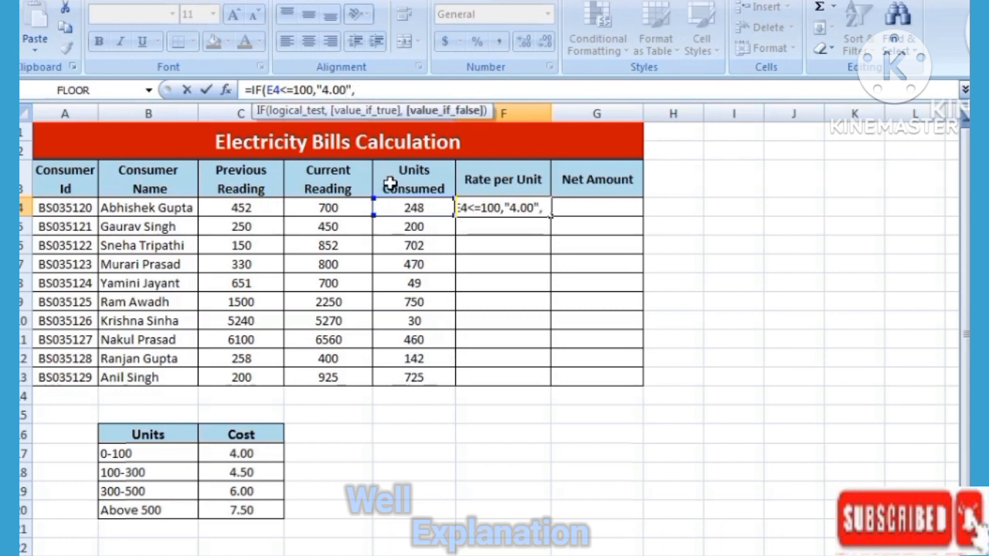
- Extend the Rate per Unit formula in F4 with the nested condition IF(E4<=300,"4.50", for the 100-300 slab
{"action": "type", "text": "IF"}
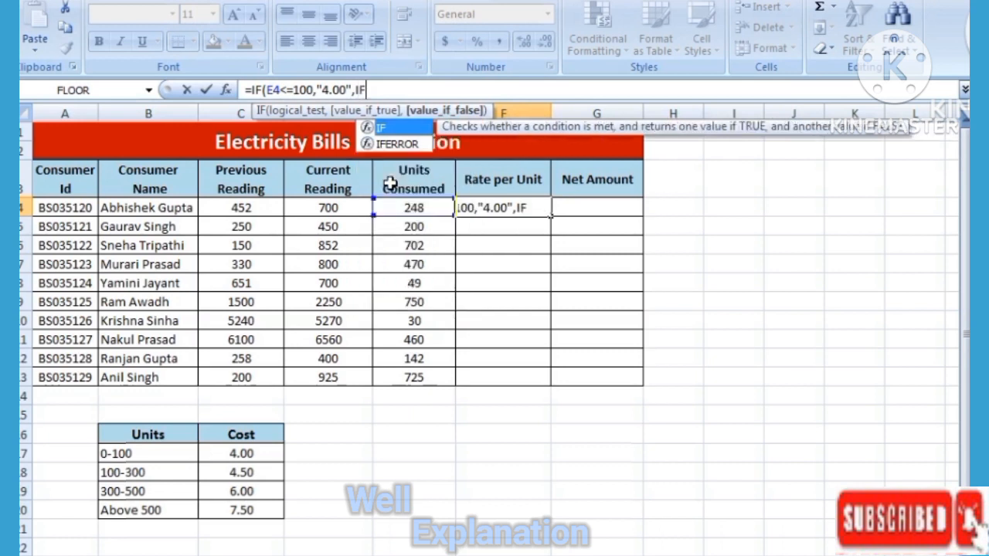
{"action": "type", "text": "("}
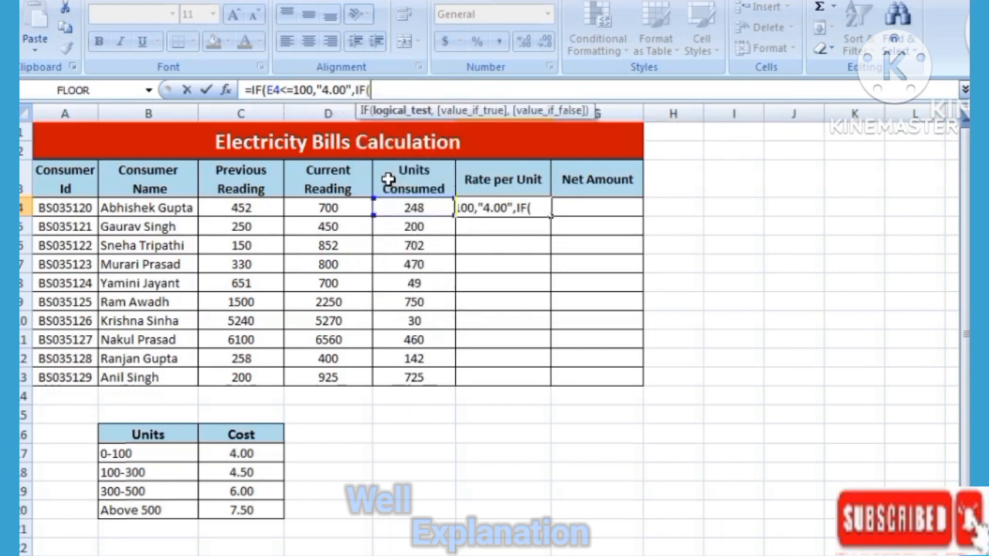
{"action": "left_click", "coordinate": [406, 208]}
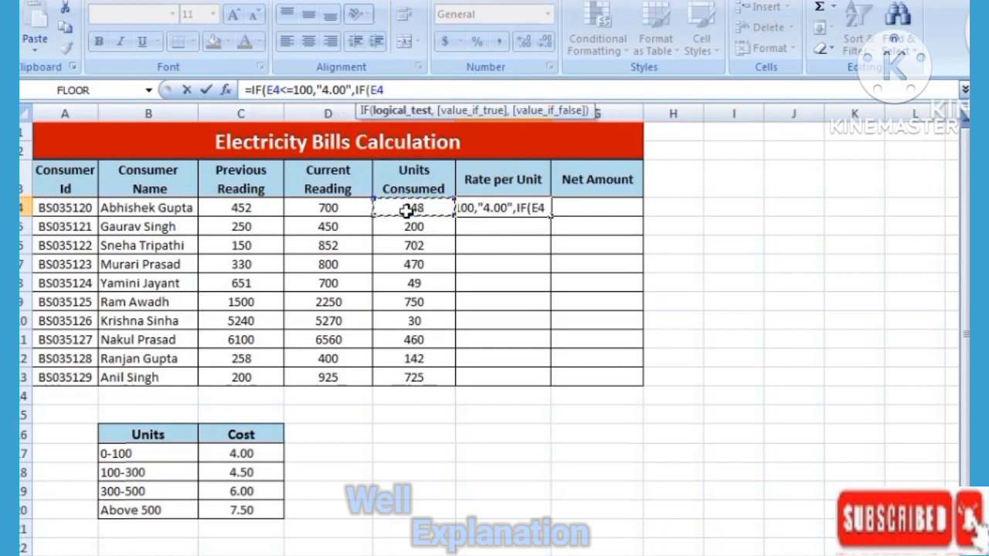
{"action": "type", "text": "<"}
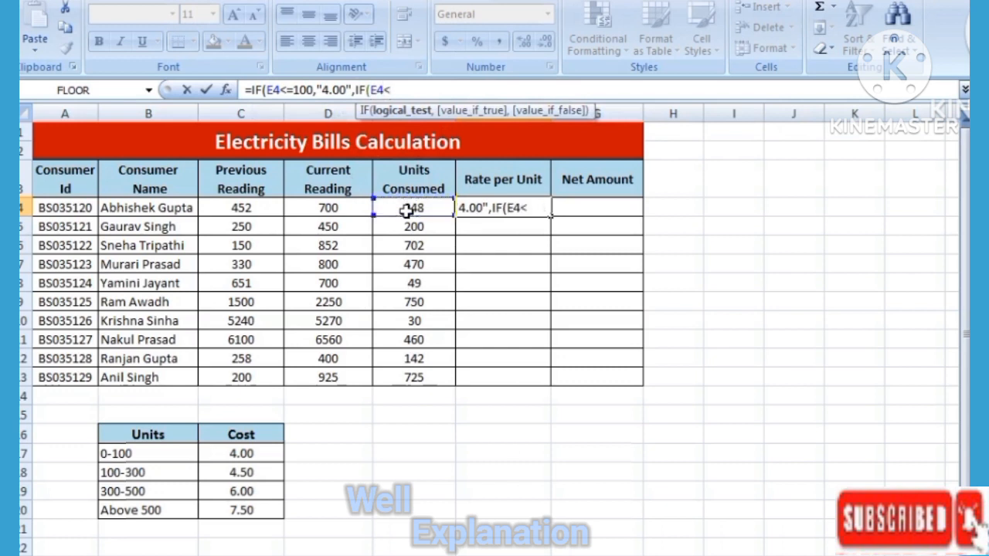
{"action": "type", "text": "="}
{"action": "type", "text": "3"}
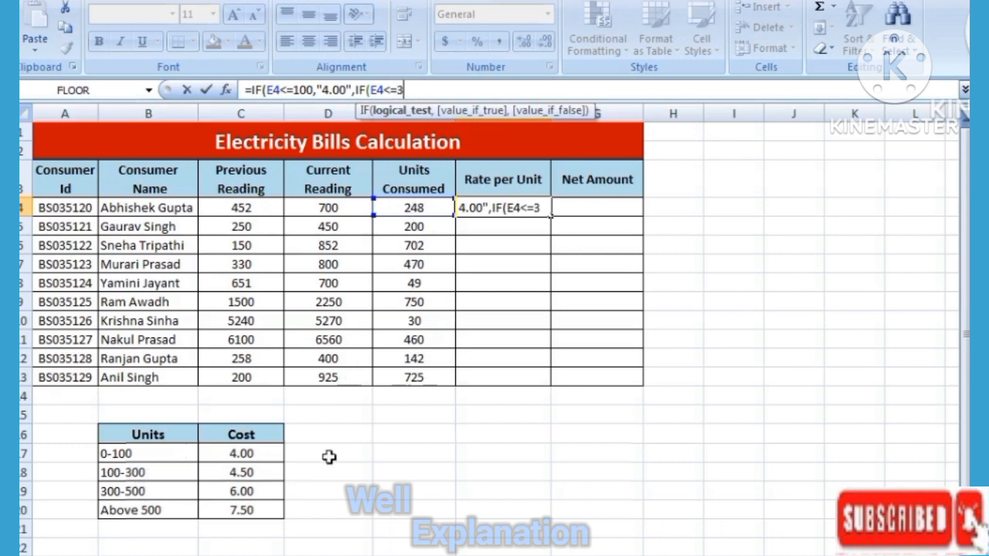
{"action": "type", "text": "00,"}
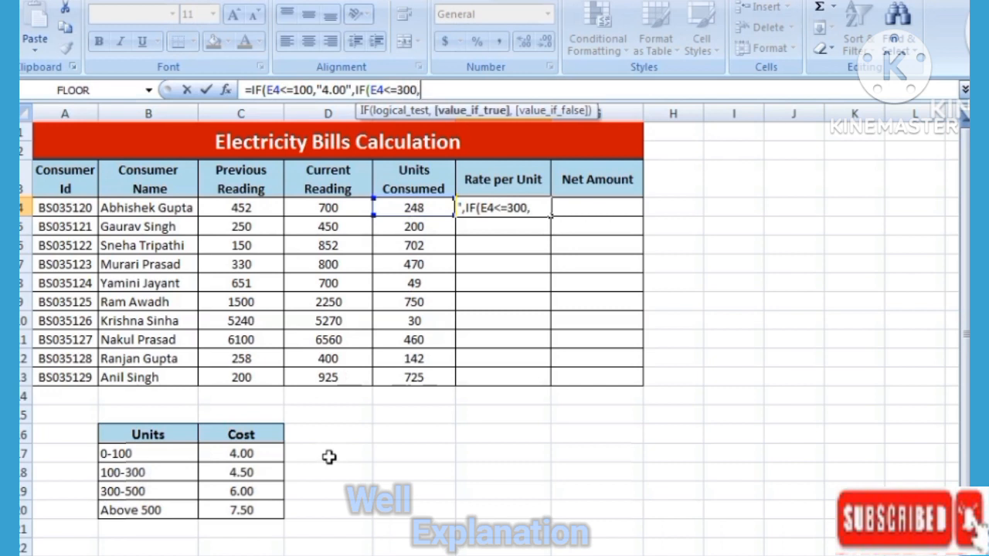
{"action": "type", "text": "\""}
{"action": "type", "text": "4.5"}
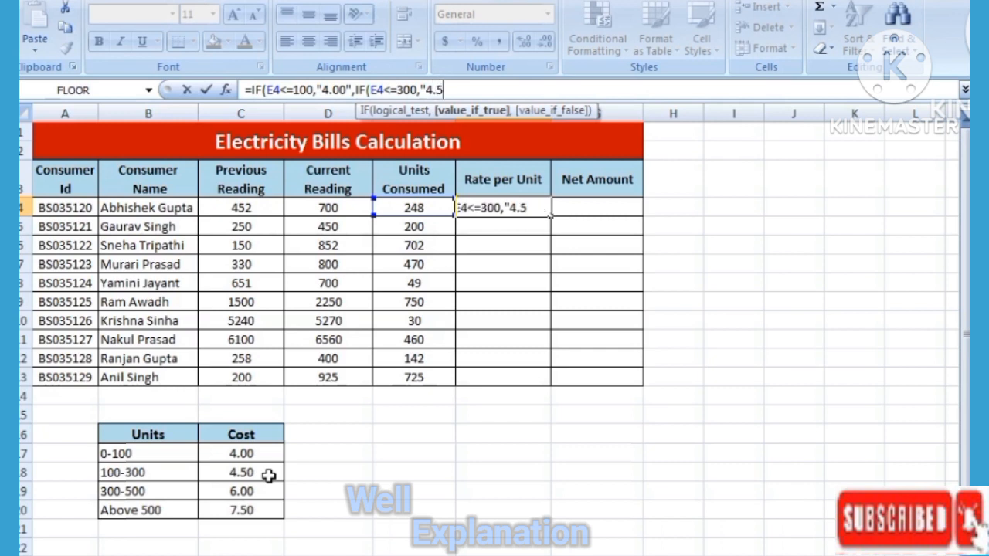
{"action": "type", "text": "0\","}
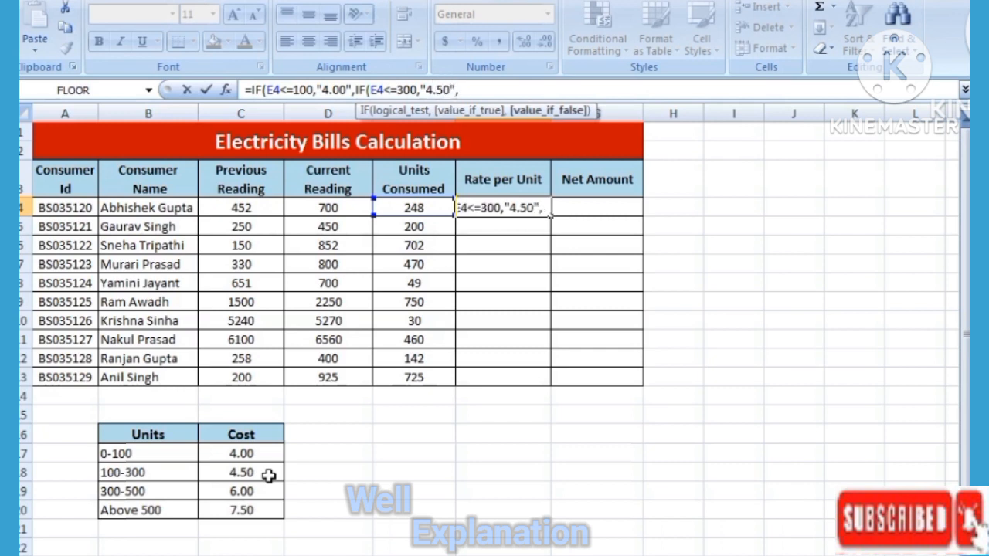
- Add the nested condition IF(E4<=500,"6.00", to the F4 rate formula for the 300-500 slab
{"action": "type", "text": "IF"}
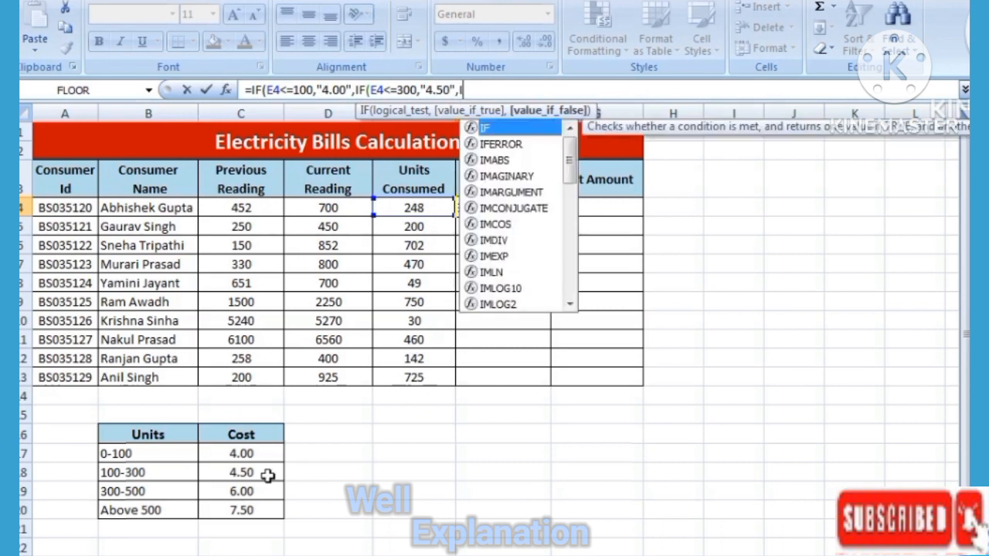
{"action": "type", "text": "("}
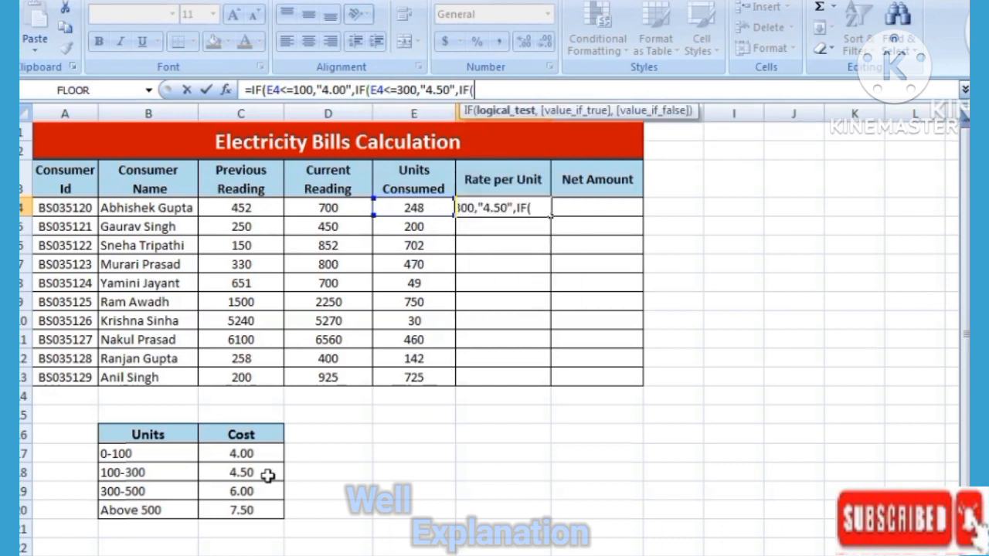
{"action": "left_click", "coordinate": [423, 205]}
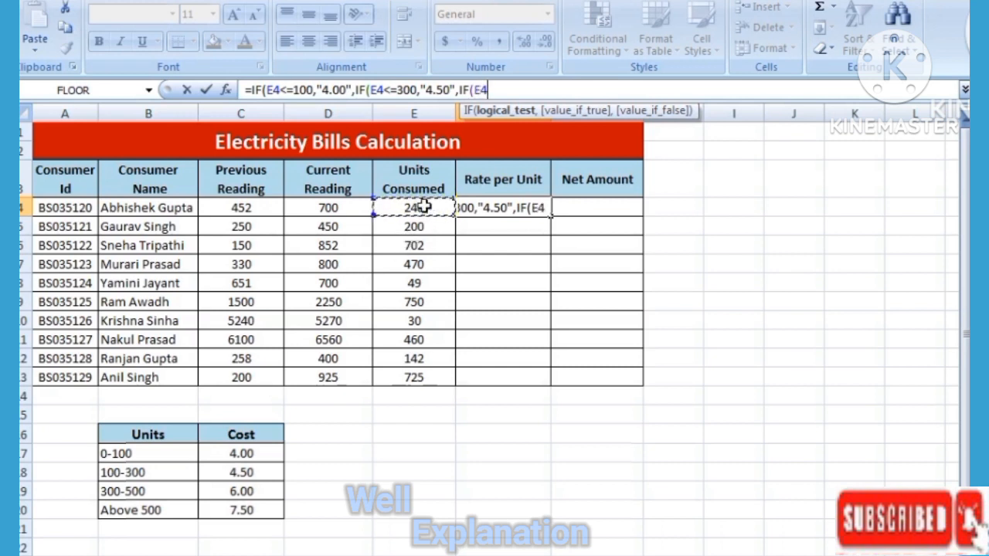
{"action": "type", "text": "<="}
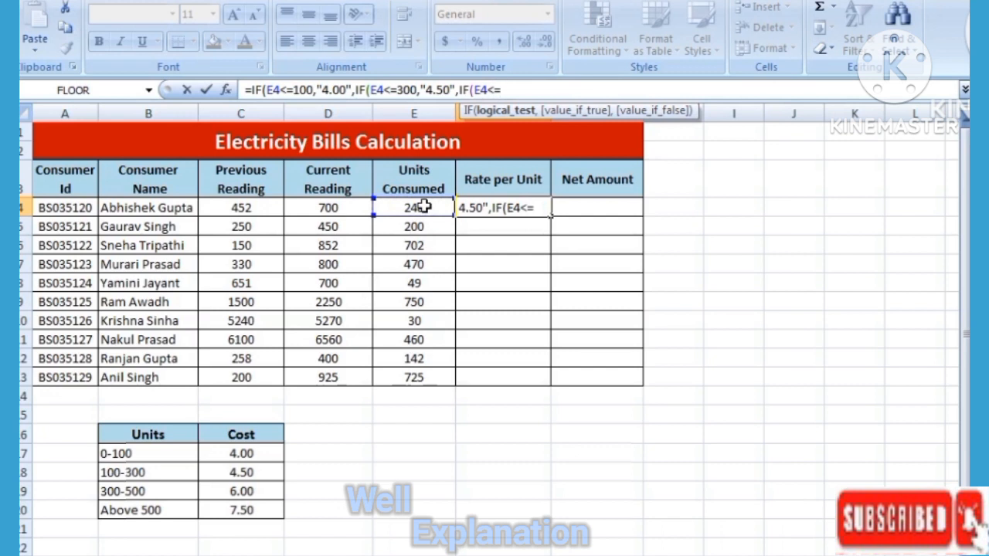
{"action": "type", "text": "500"}
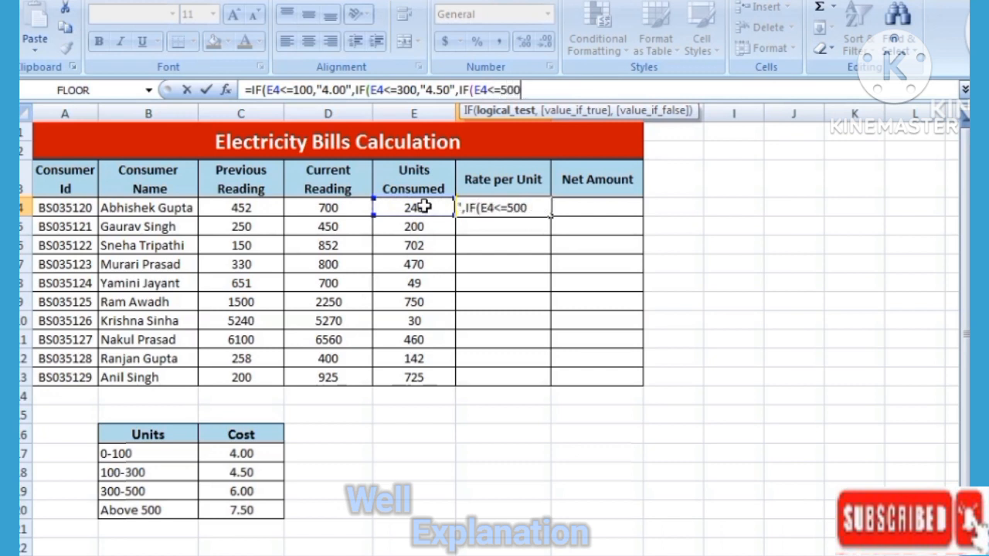
{"action": "type", "text": ",\""}
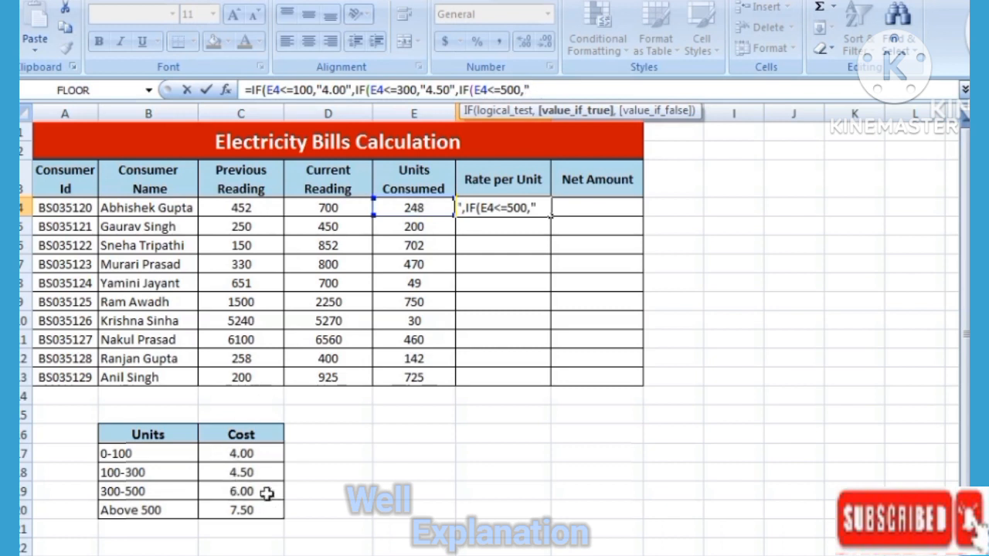
{"action": "type", "text": "6"}
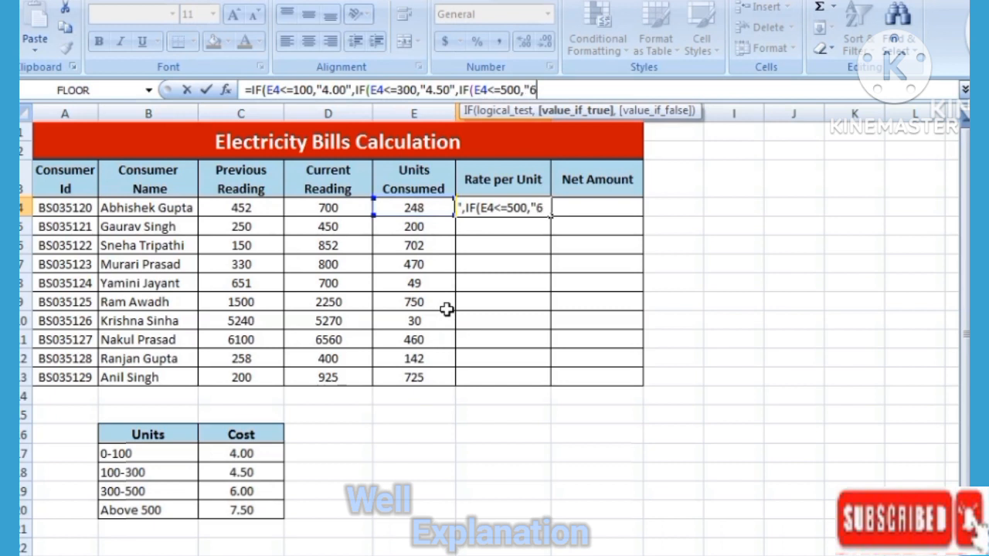
{"action": "type", "text": ".00"}
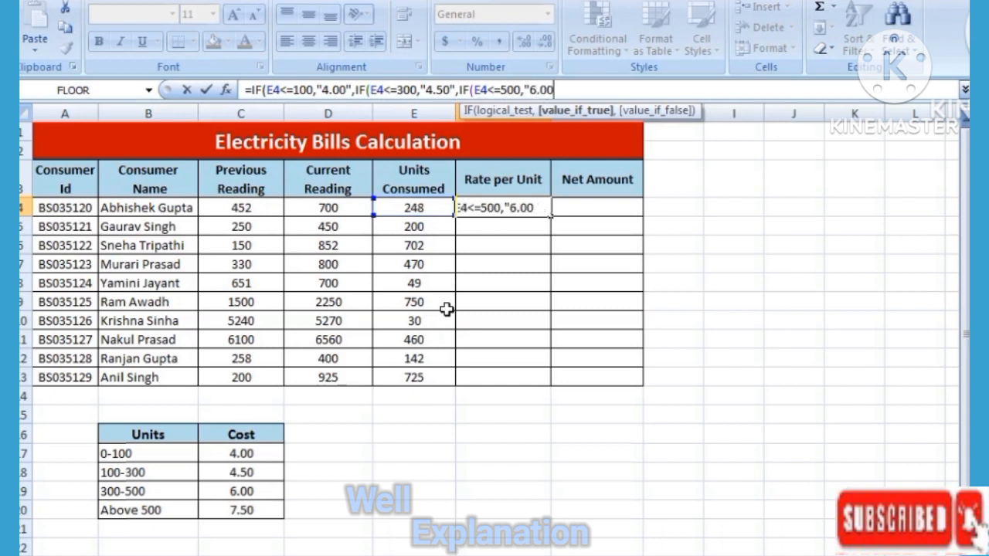
{"action": "type", "text": "\",I"}
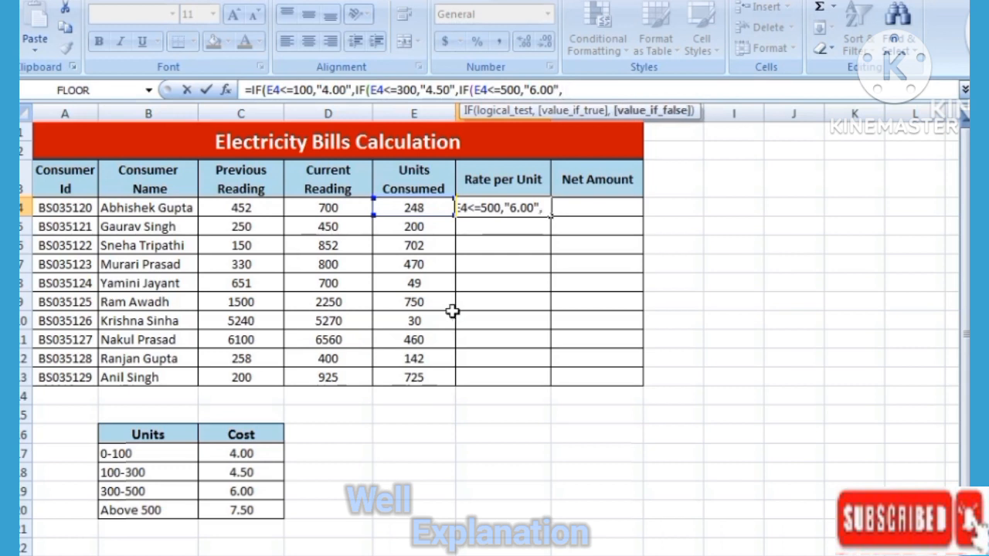
- Complete the F4 rate formula with IF(E4>500,"7.50")))) for the above-500 slab and enter it
{"action": "type", "text": "F"}
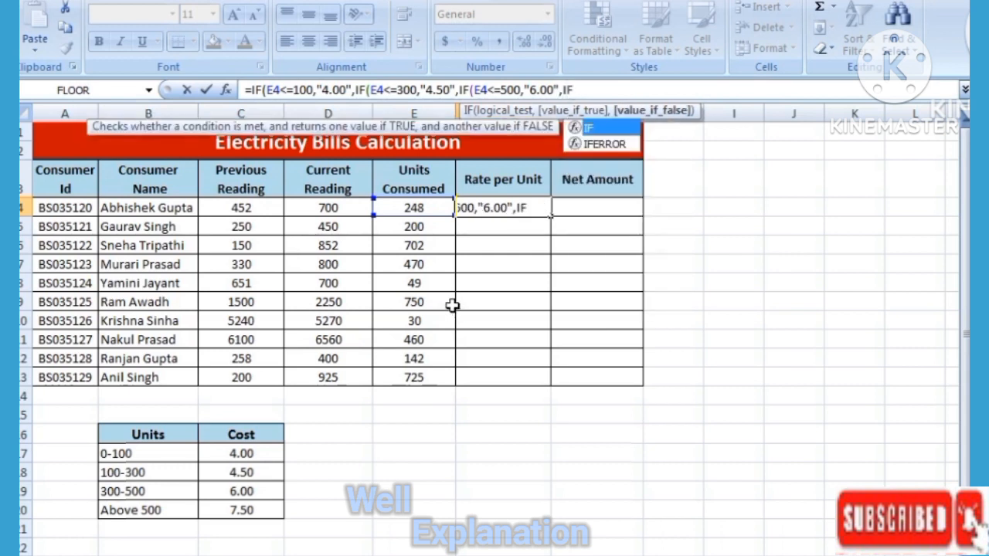
{"action": "type", "text": "("}
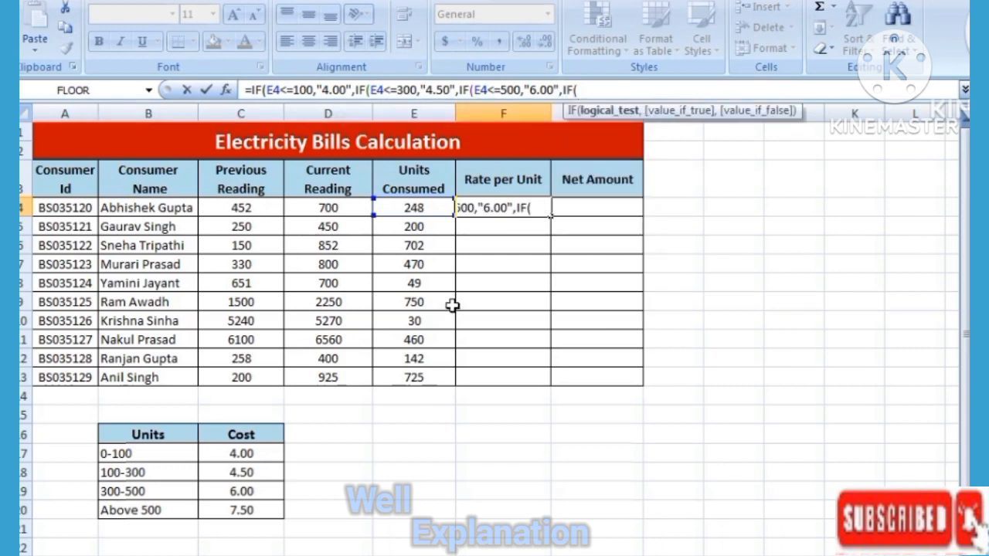
{"action": "left_click", "coordinate": [419, 207]}
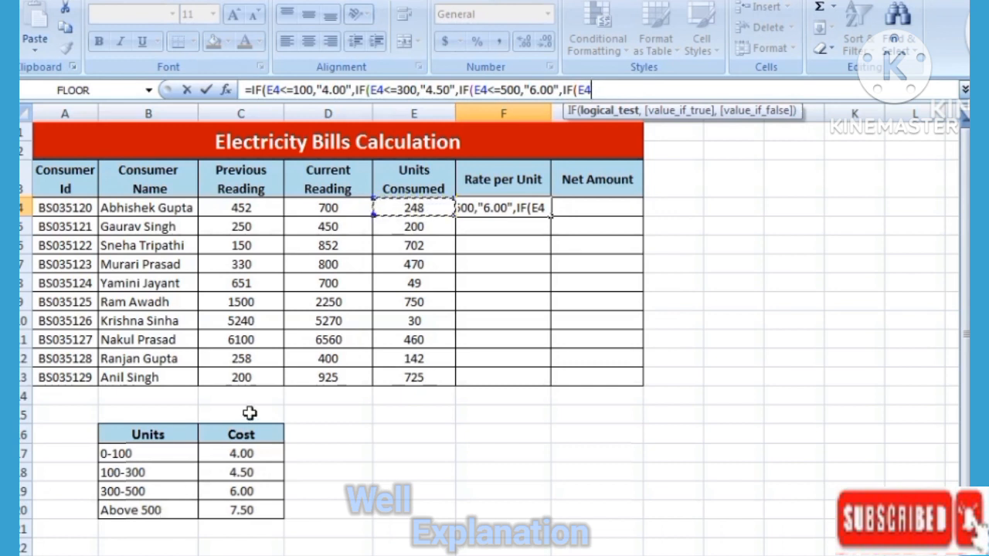
{"action": "type", "text": ">"}
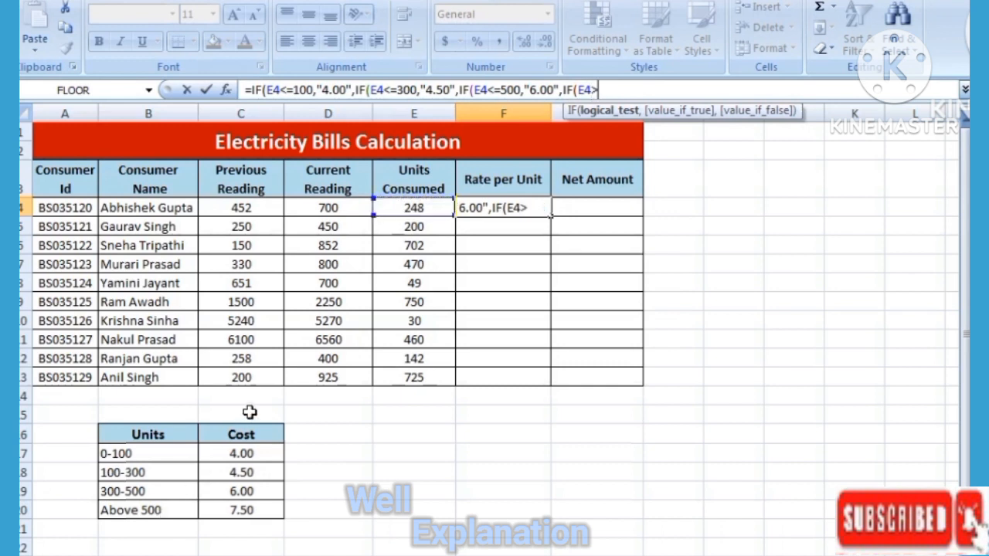
{"action": "type", "text": "500,"}
{"action": "type", "text": "\"7.50"}
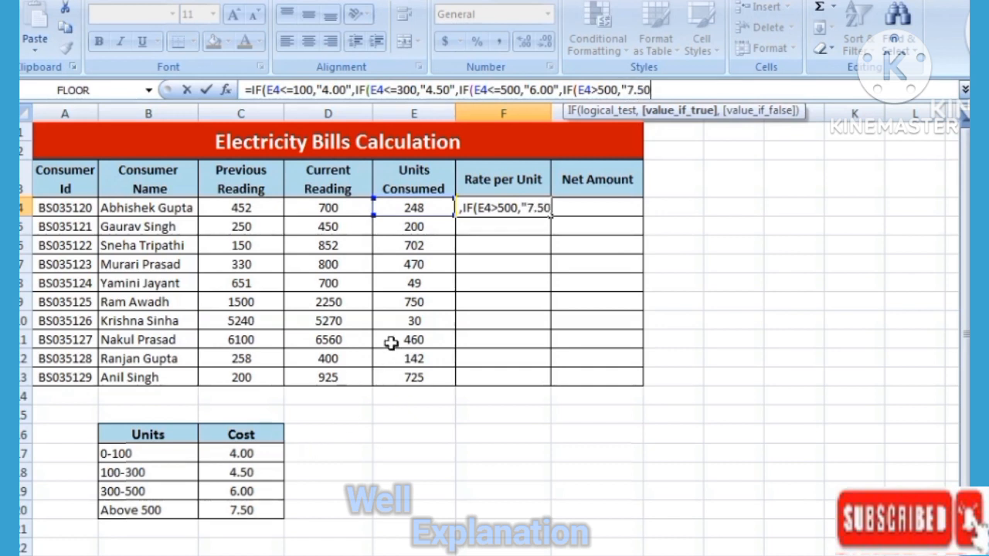
{"action": "type", "text": "\""}
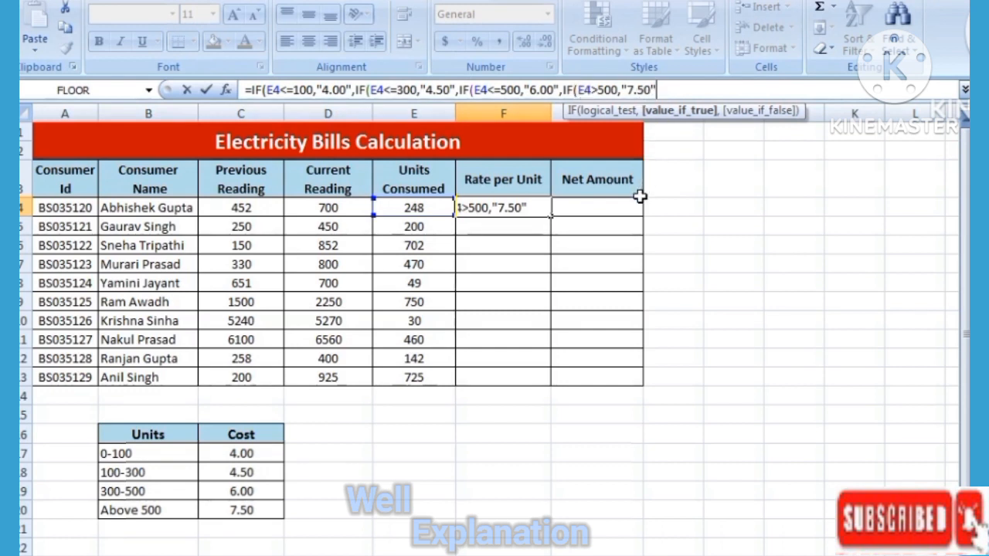
{"action": "type", "text": "))"}
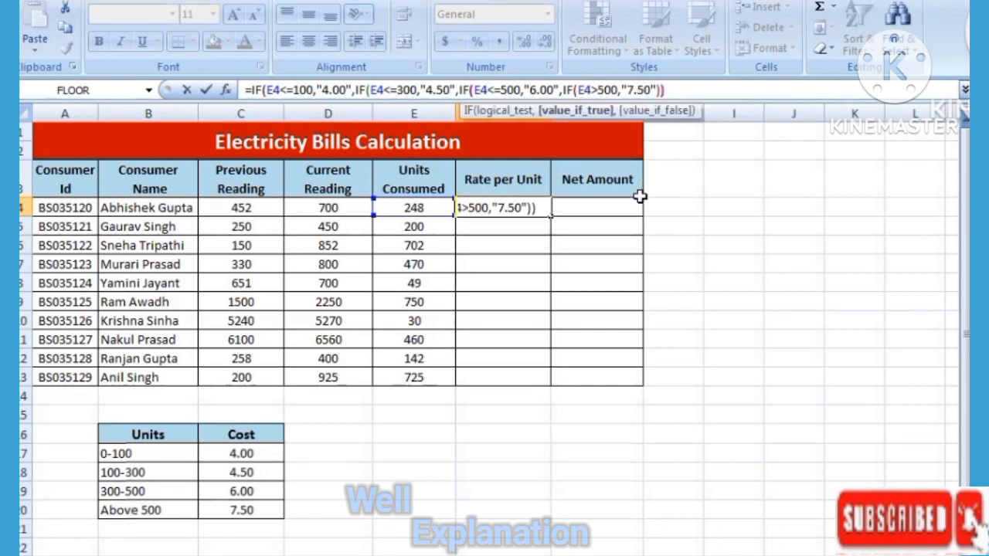
{"action": "type", "text": "))"}
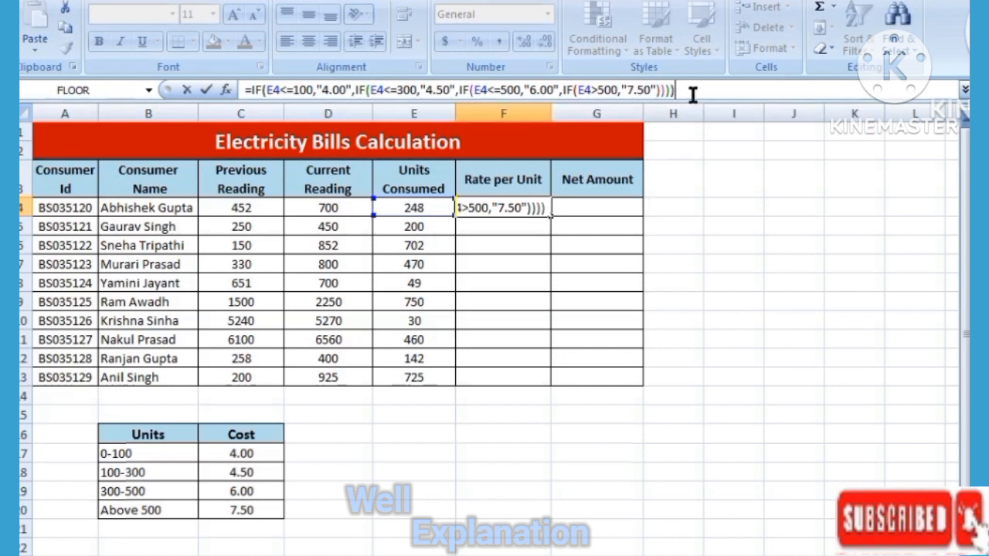
{"action": "key", "text": "Return"}
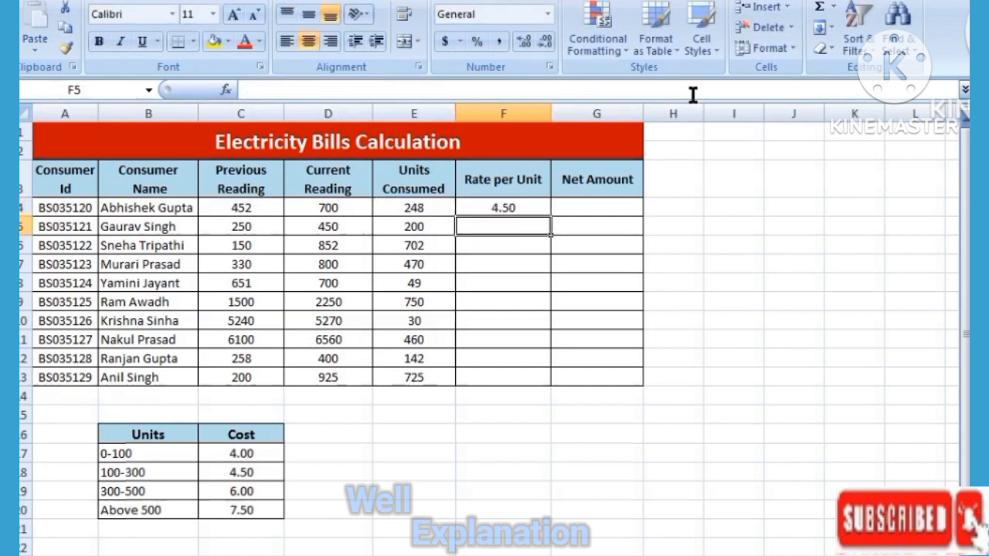
- Check the first consumer's rate against the slab table and fill the Rate per Unit formula from F4 down to F13
{"action": "left_click", "coordinate": [504, 207]}
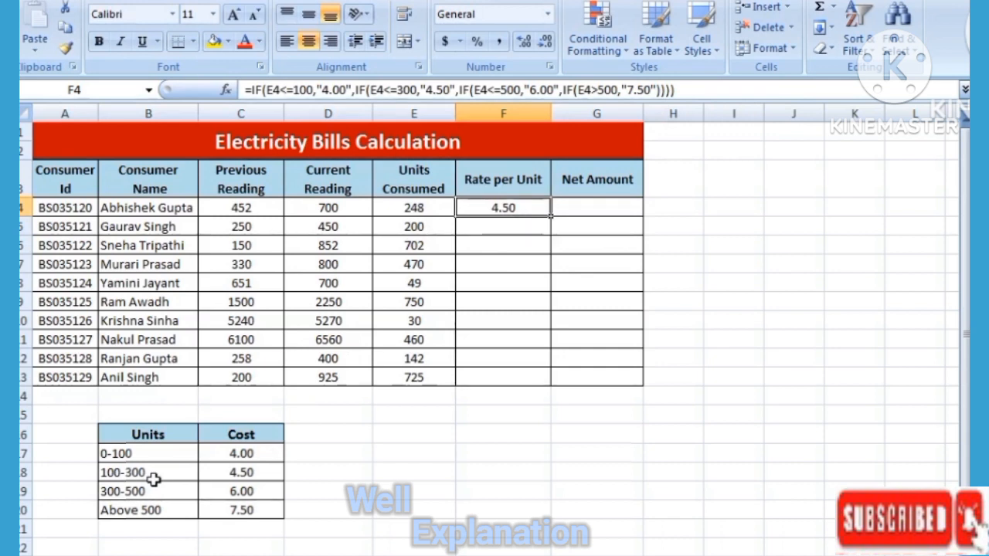
{"action": "left_click", "coordinate": [263, 476]}
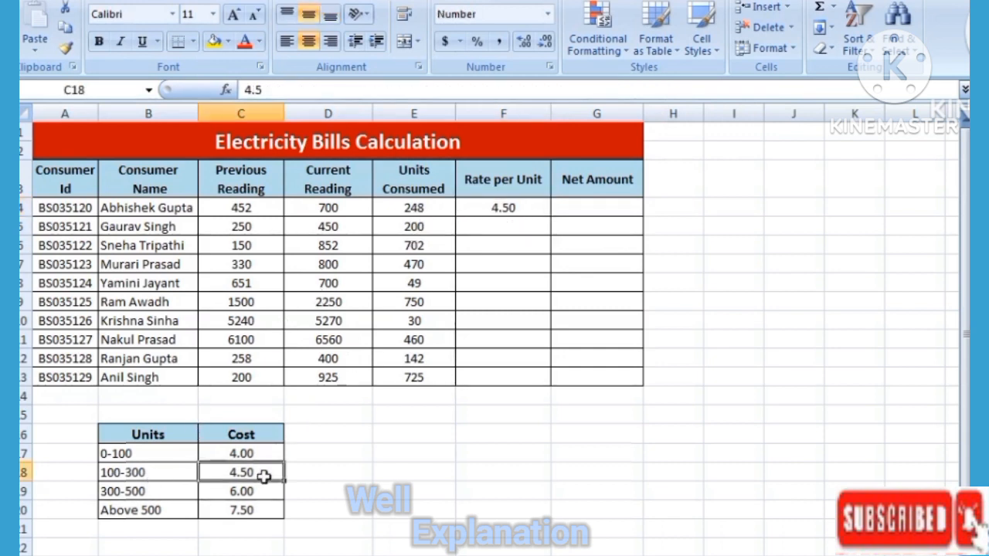
{"action": "left_click", "coordinate": [533, 207]}
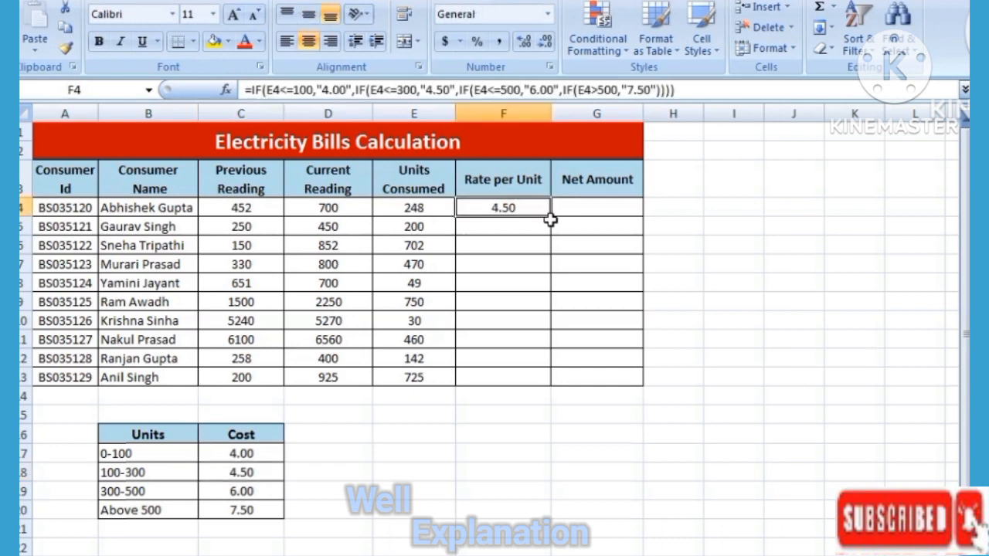
{"action": "double_click", "coordinate": [551, 219]}
{"action": "left_click", "coordinate": [581, 297]}
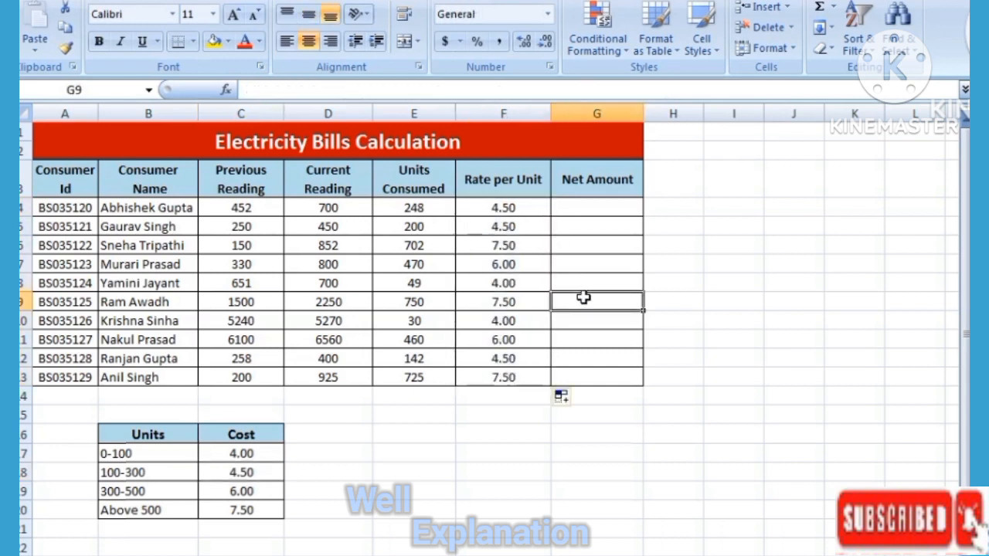
{"action": "left_click_drag", "start_coordinate": [507, 206], "coordinate": [497, 375]}
{"action": "left_click", "coordinate": [596, 375]}
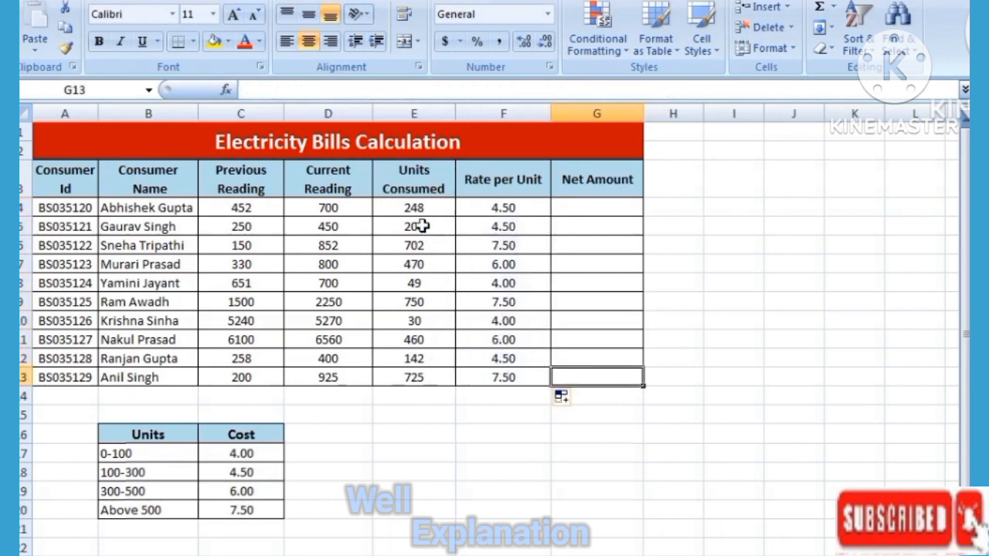
- Enter the Net Amount formula =E4*F4 in G4 to multiply units consumed by rate per unit
{"action": "left_click", "coordinate": [594, 207]}
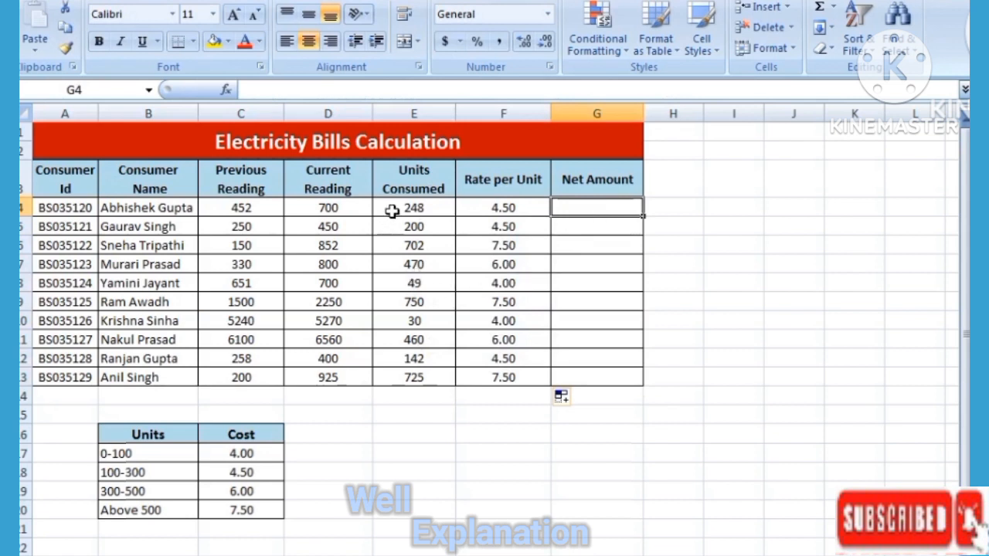
{"action": "left_click", "coordinate": [430, 208]}
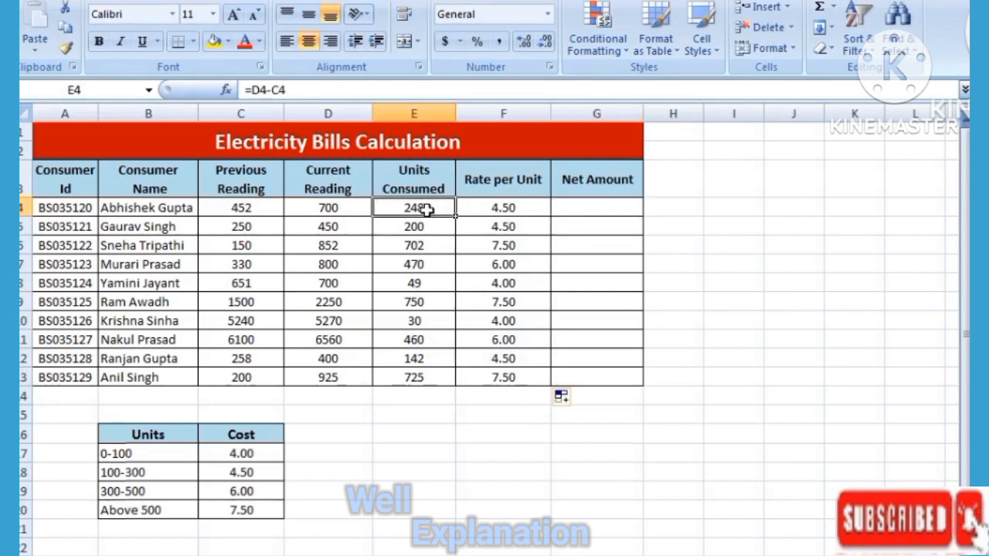
{"action": "left_click", "coordinate": [504, 207]}
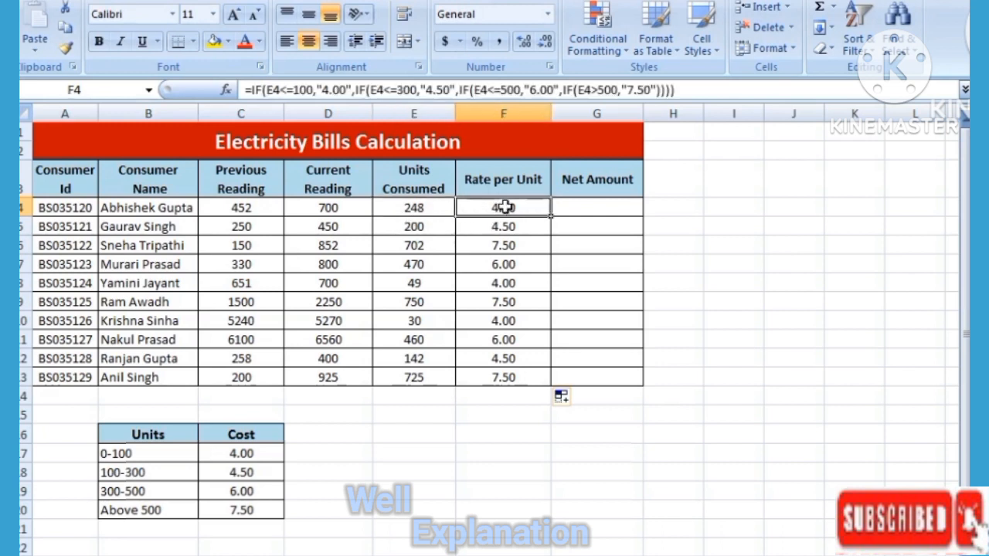
{"action": "left_click", "coordinate": [567, 209]}
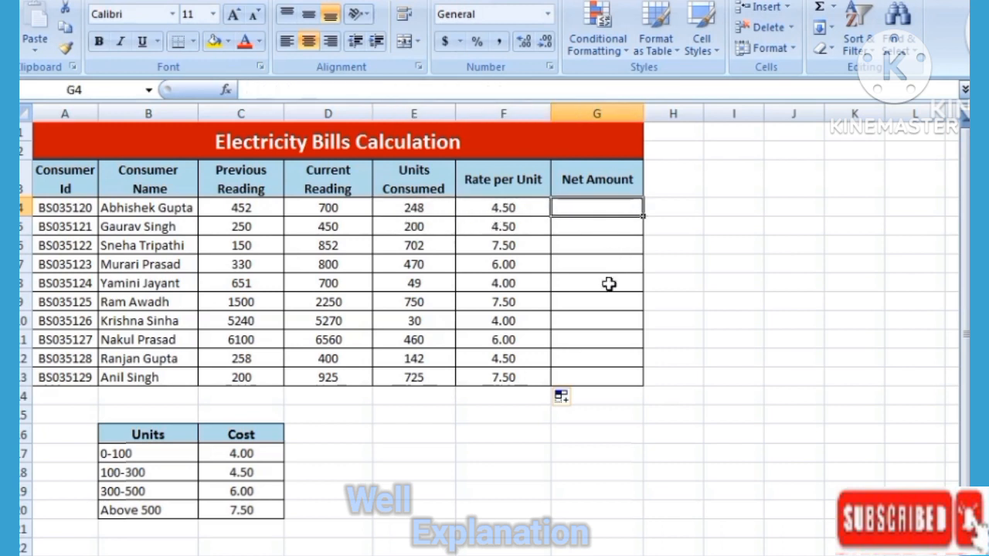
{"action": "type", "text": "="}
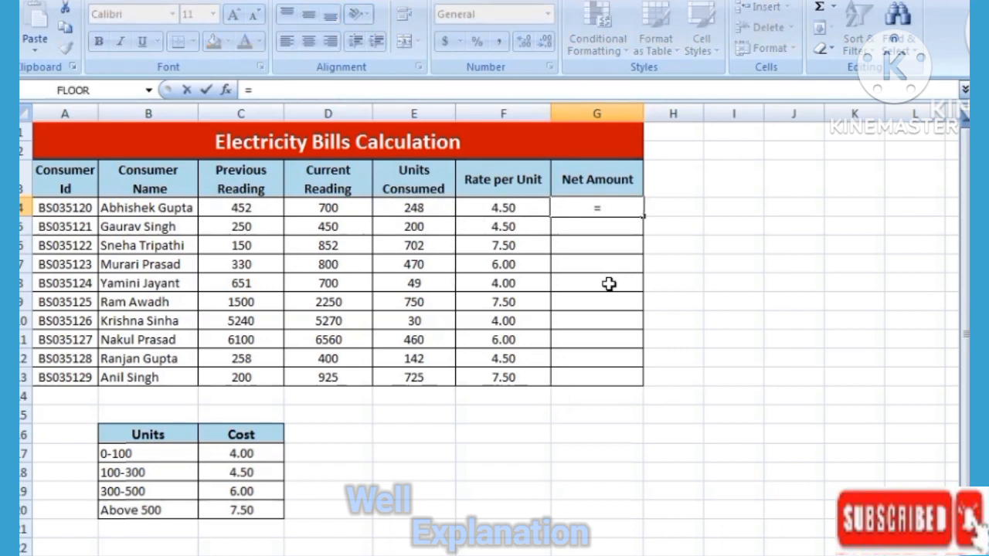
{"action": "left_click", "coordinate": [421, 206]}
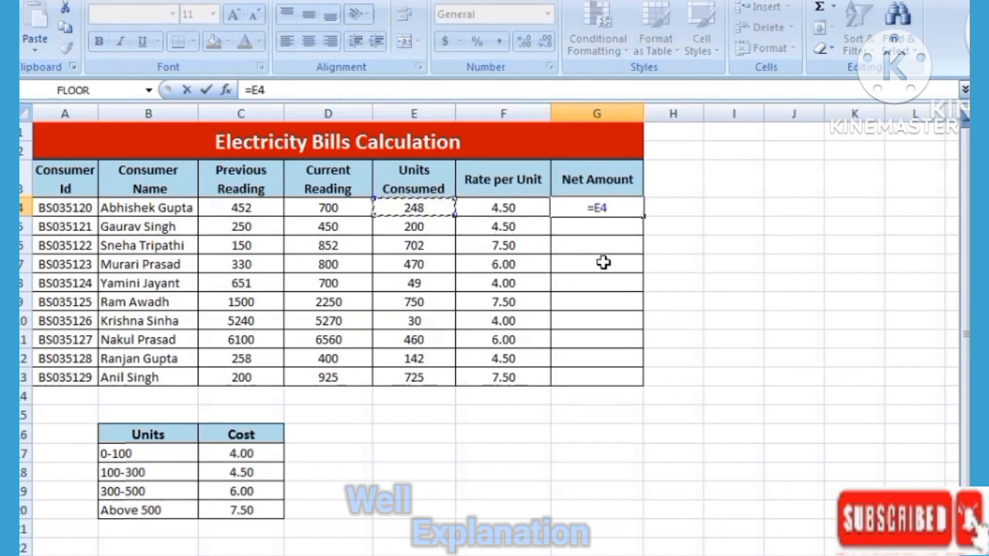
{"action": "type", "text": "*"}
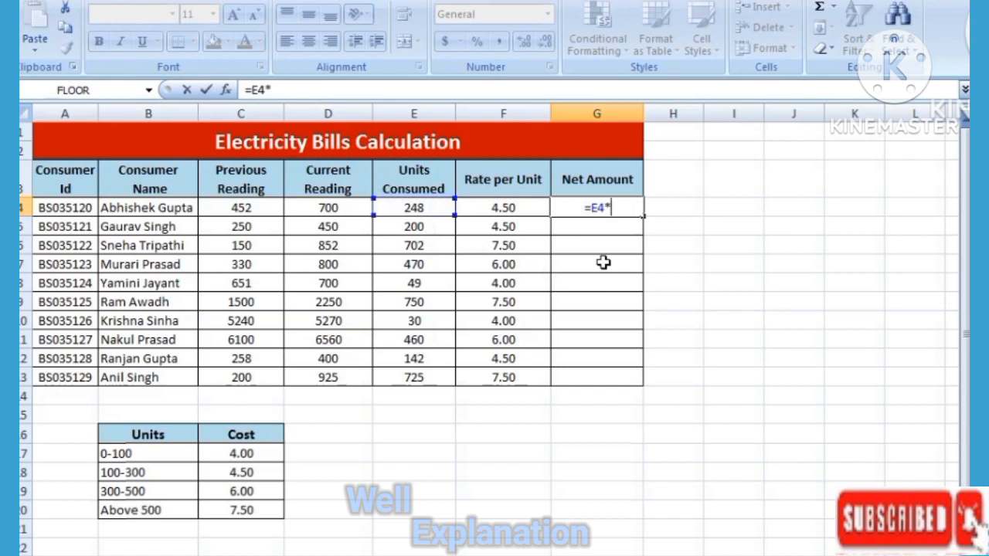
{"action": "left_click", "coordinate": [541, 213]}
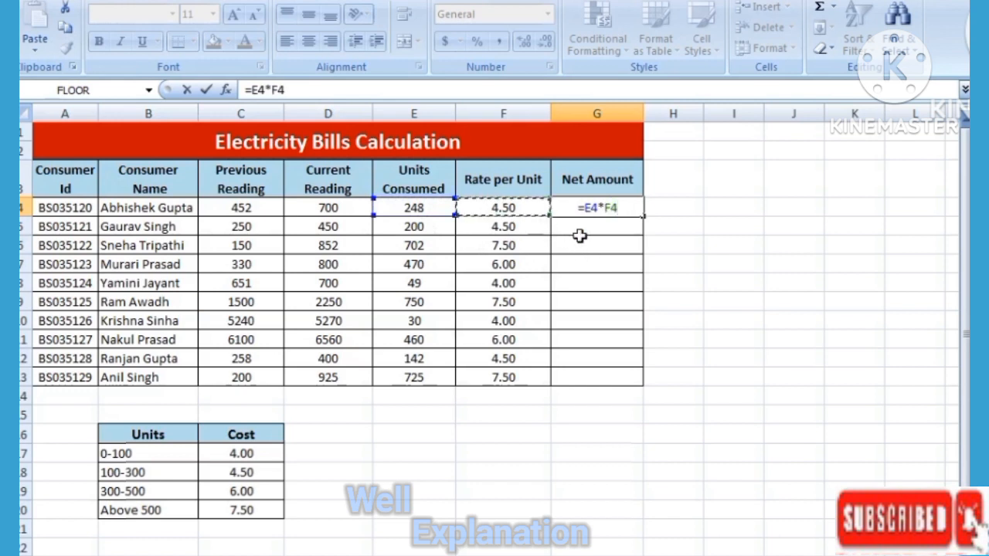
{"action": "key", "text": "Return"}
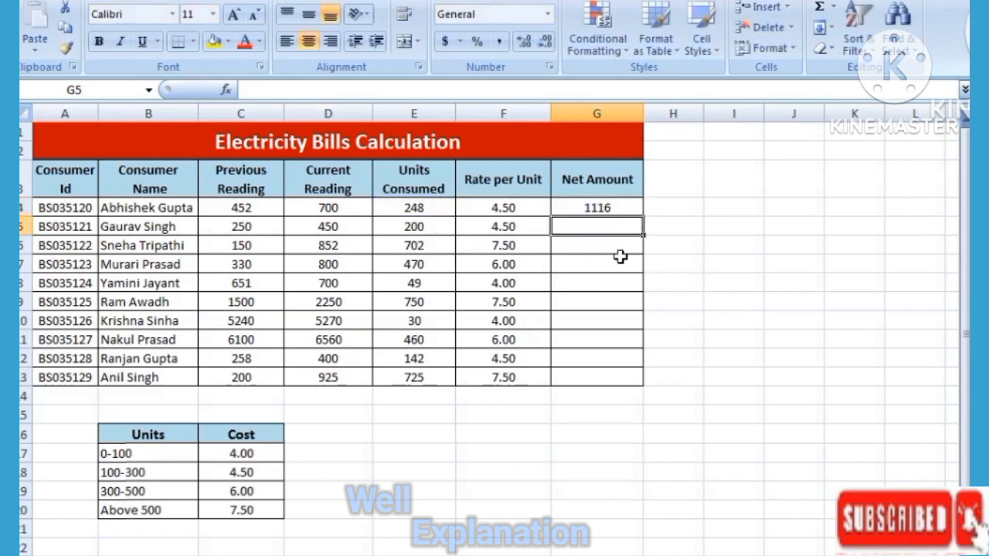
- Fill the Net Amount formula from G4 down to G13 for all consumers
{"action": "left_click", "coordinate": [620, 207]}
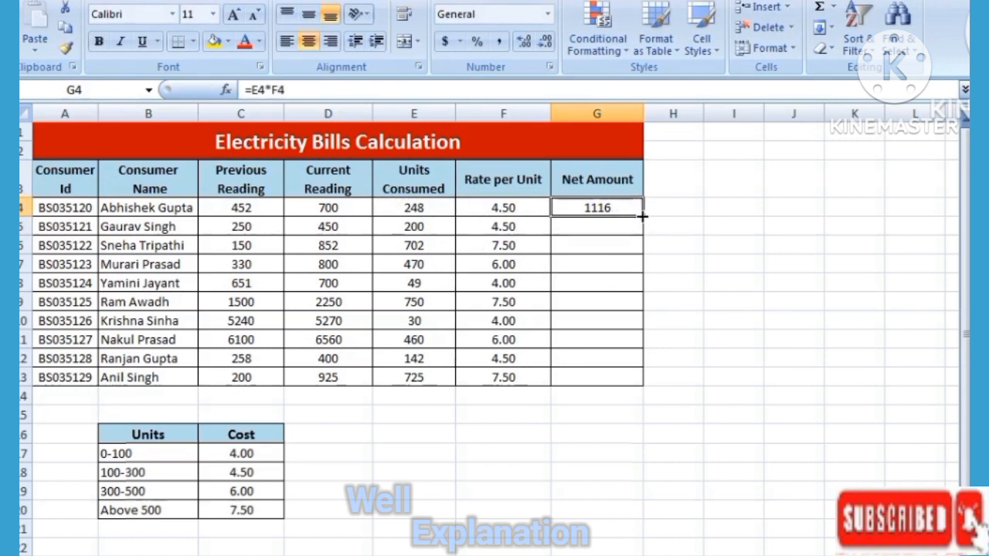
{"action": "double_click", "coordinate": [641, 216]}
{"action": "left_click", "coordinate": [608, 431]}
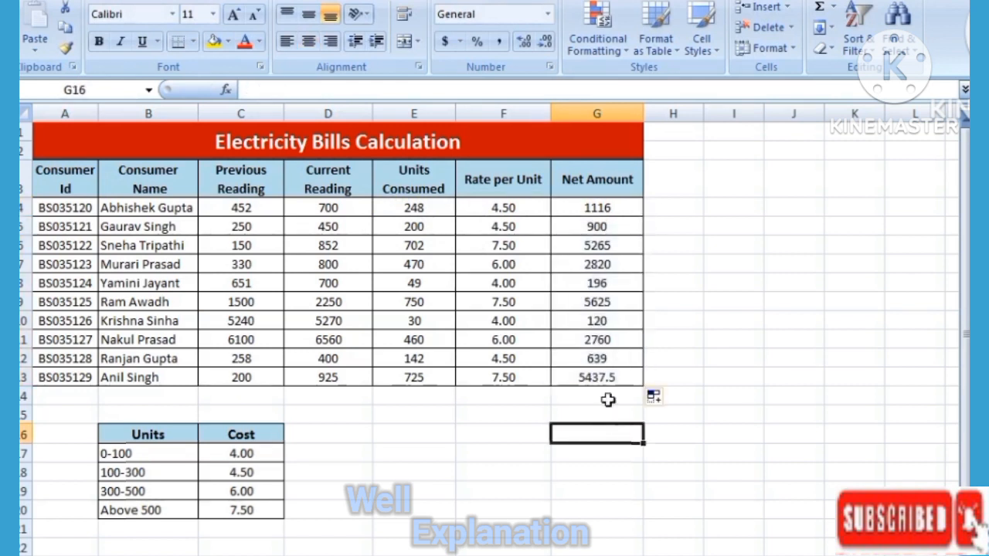
- Review the Net Amount column and the first consumer's units, rate and amount formulas across the completed bill table
{"action": "left_click_drag", "start_coordinate": [601, 207], "coordinate": [598, 376]}
{"action": "left_click", "coordinate": [594, 410]}
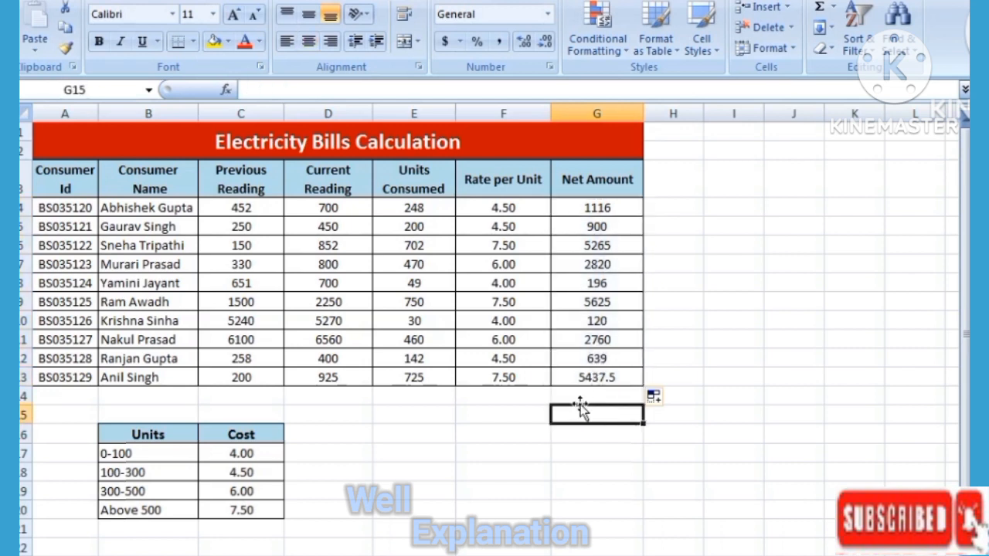
{"action": "left_click", "coordinate": [418, 206]}
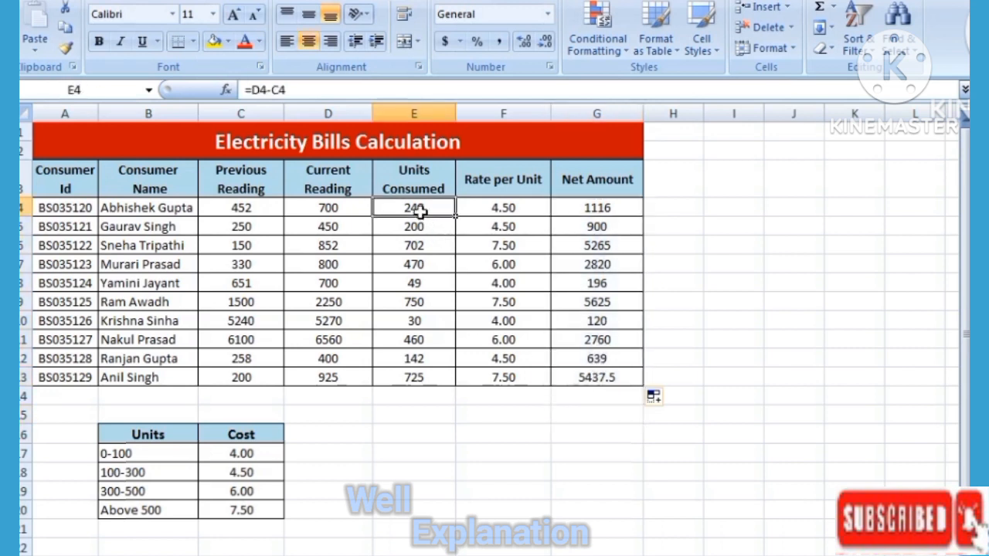
{"action": "left_click", "coordinate": [514, 208]}
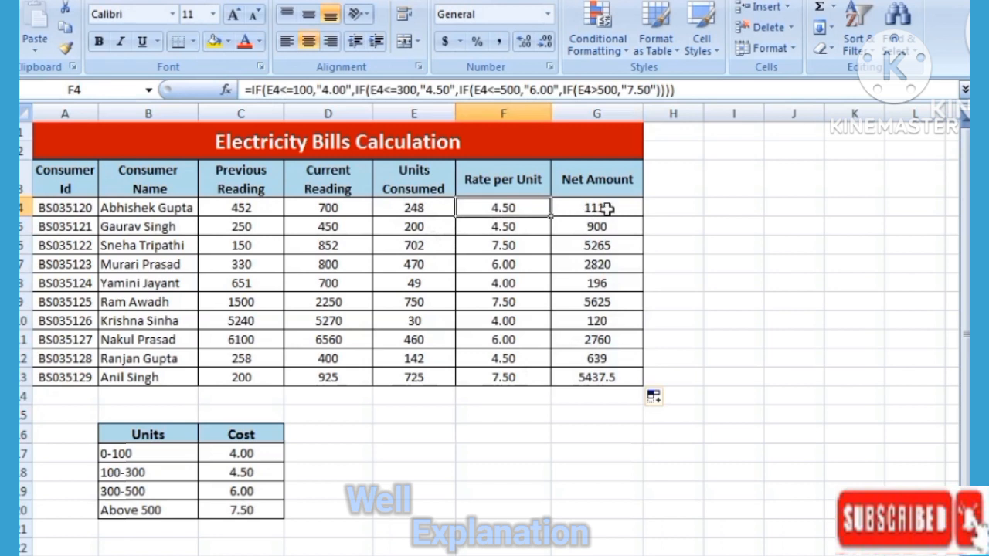
{"action": "left_click", "coordinate": [608, 208]}
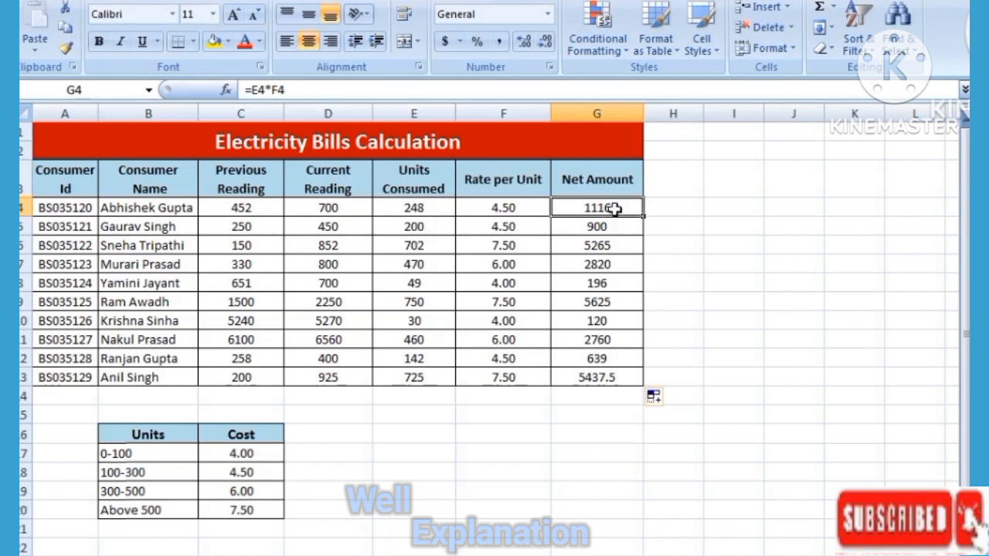
{"action": "left_click_drag", "start_coordinate": [601, 209], "coordinate": [594, 377]}
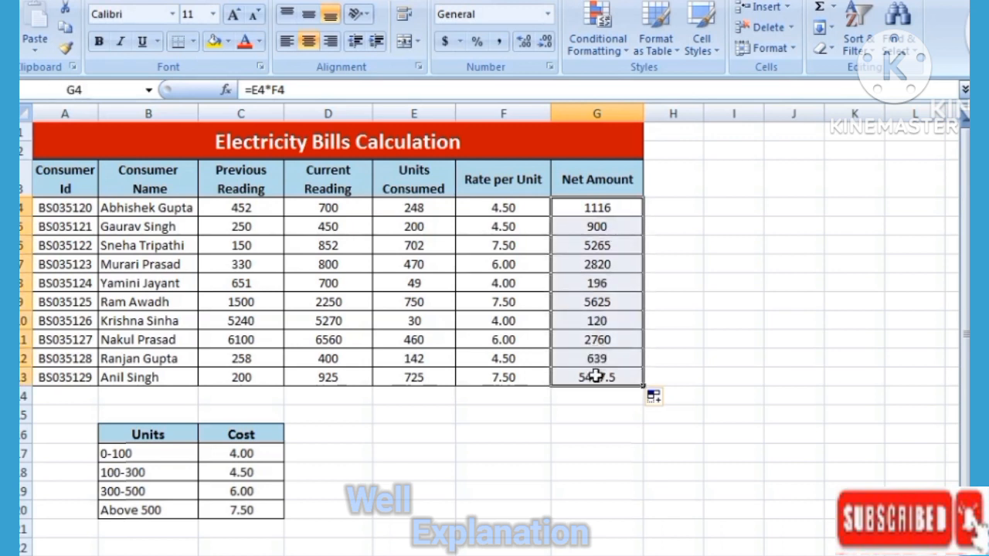
{"action": "left_click", "coordinate": [594, 396]}
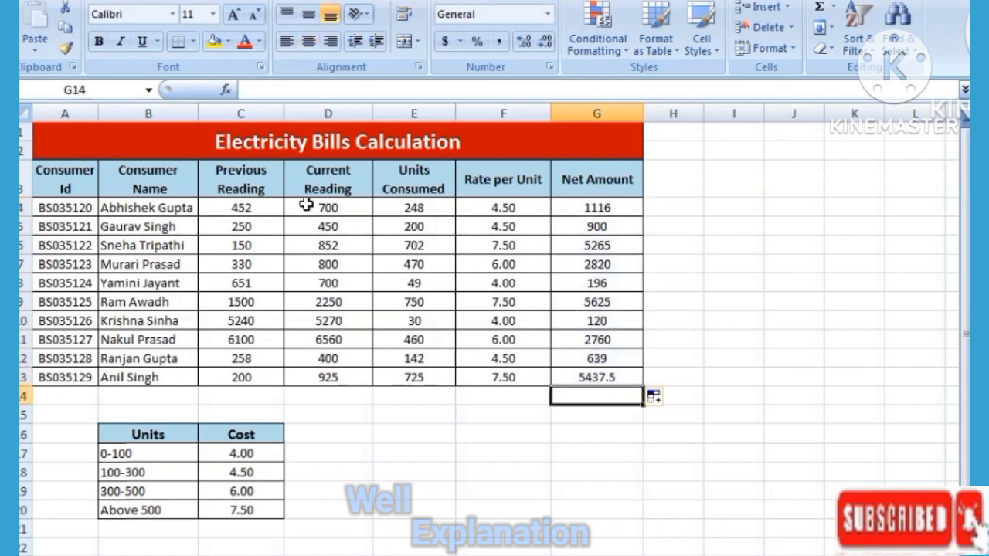
{"action": "left_click_drag", "start_coordinate": [307, 203], "coordinate": [575, 368]}
{"action": "left_click", "coordinate": [503, 337]}
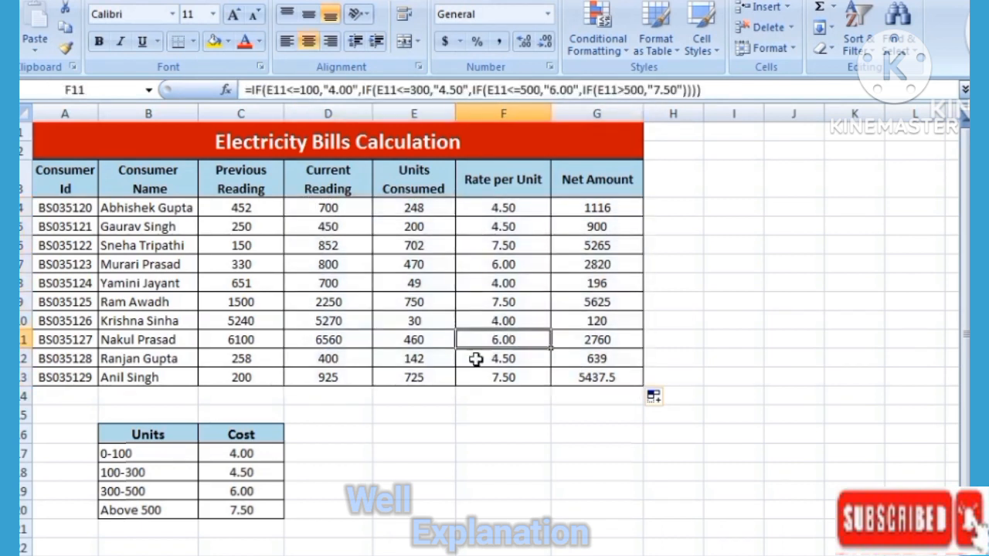
{"action": "left_click", "coordinate": [399, 443]}
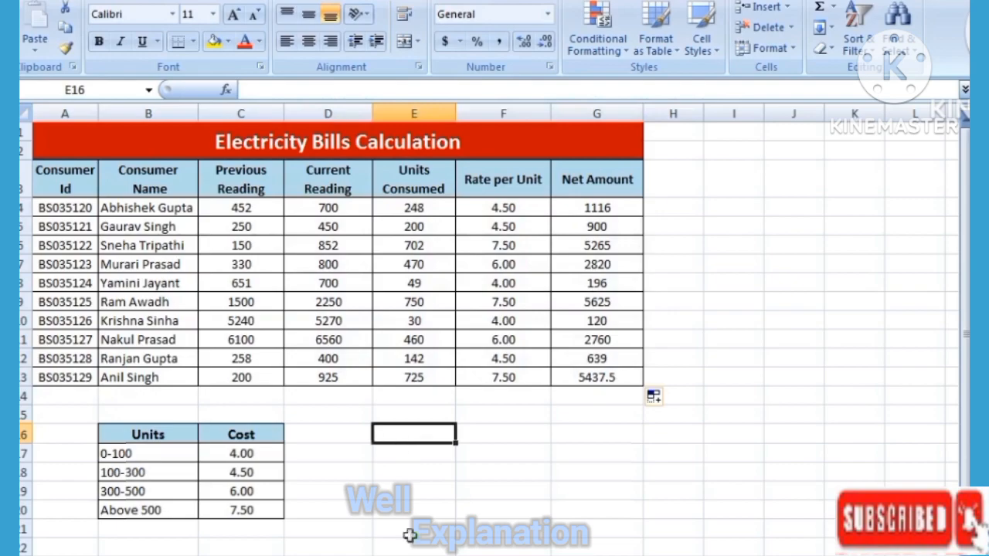